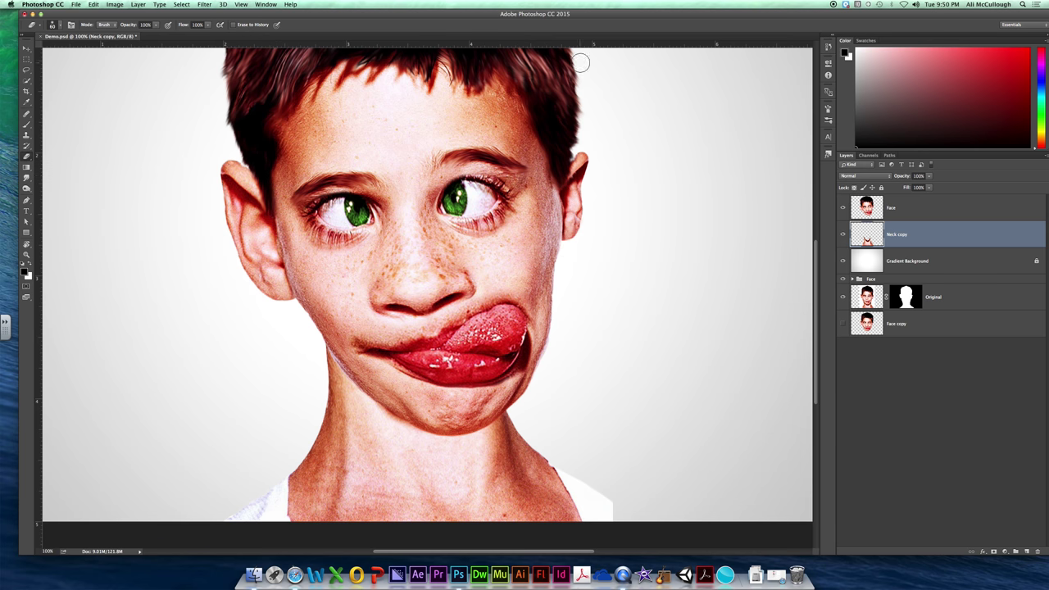
{"action": "left_click", "coordinate": [907, 206]}
{"action": "left_click", "coordinate": [902, 234]}
{"action": "left_click", "coordinate": [899, 205]}
{"action": "left_click", "coordinate": [901, 233]}
{"action": "left_click", "coordinate": [900, 215]}
{"action": "left_click", "coordinate": [898, 231]}
{"action": "left_click", "coordinate": [897, 211]}
{"action": "left_click", "coordinate": [900, 233]}
Duplicate the Face layer and name the copy "Hair"
{"action": "left_click", "coordinate": [896, 210]}
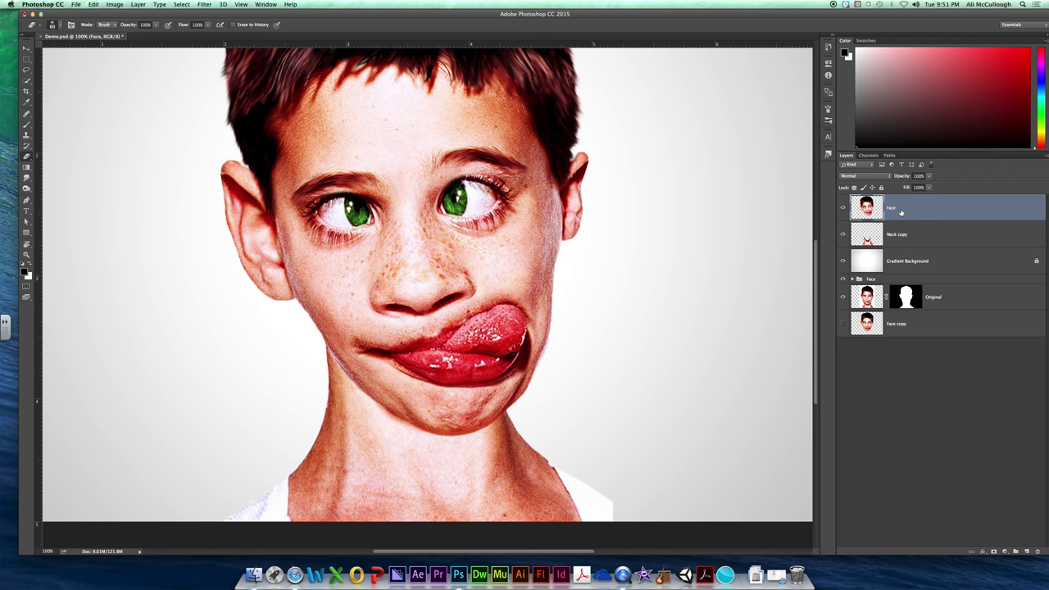
{"action": "key", "text": "super+j"}
{"action": "double_click", "coordinate": [898, 207]}
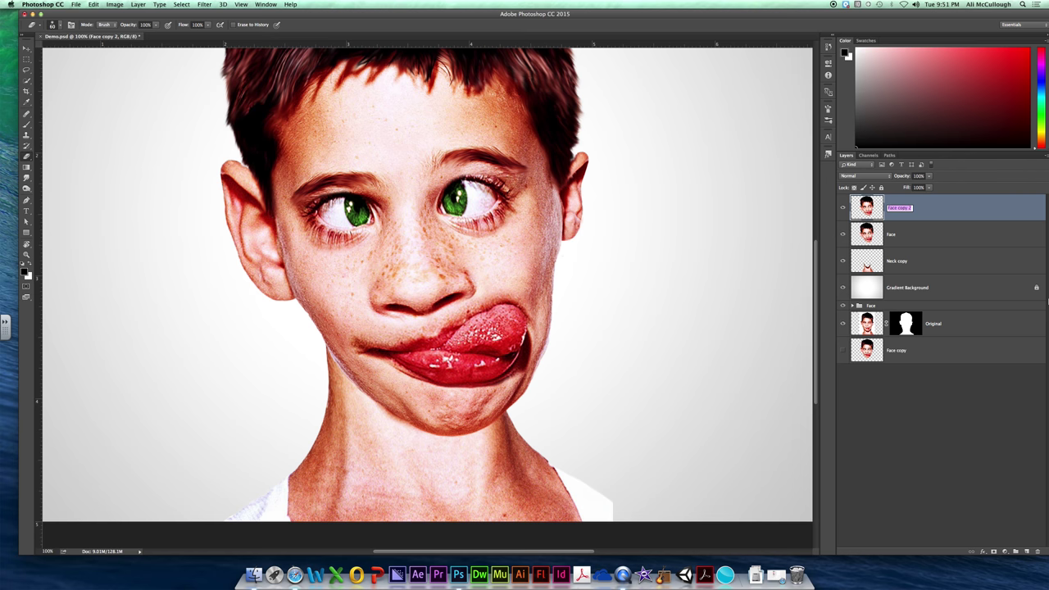
{"action": "type", "text": "Hair"}
{"action": "key", "text": "Return"}
{"action": "scroll", "coordinate": [533, 117], "scroll_direction": "up", "scroll_amount": 1}
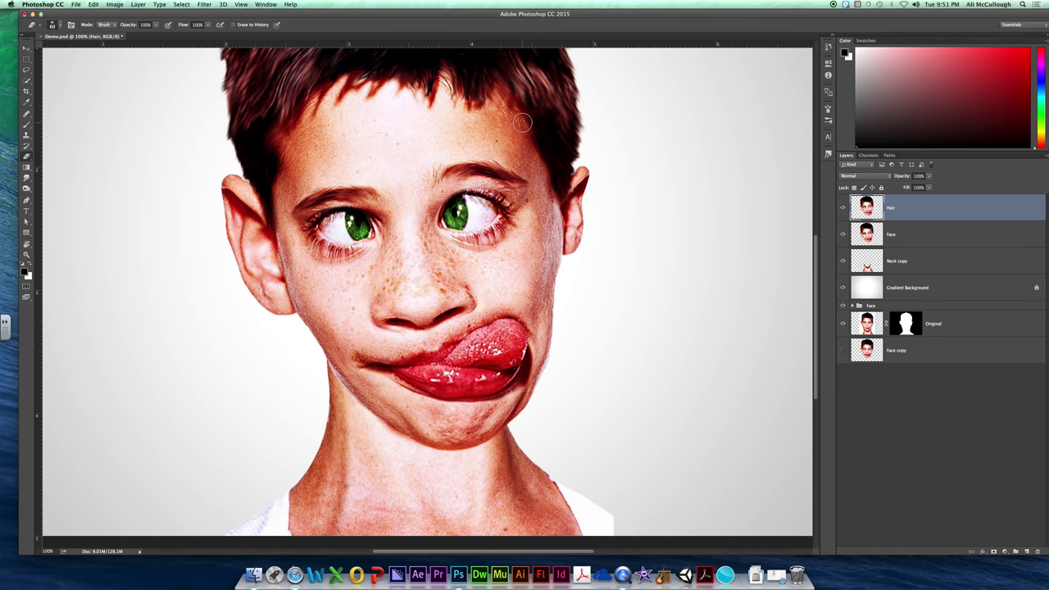
Rename the Hair layer to "Hair liquify" and move it to the very bottom of the layer stack
{"action": "double_click", "coordinate": [888, 208]}
{"action": "type", "text": "Hair liquify"}
{"action": "key", "text": "Return"}
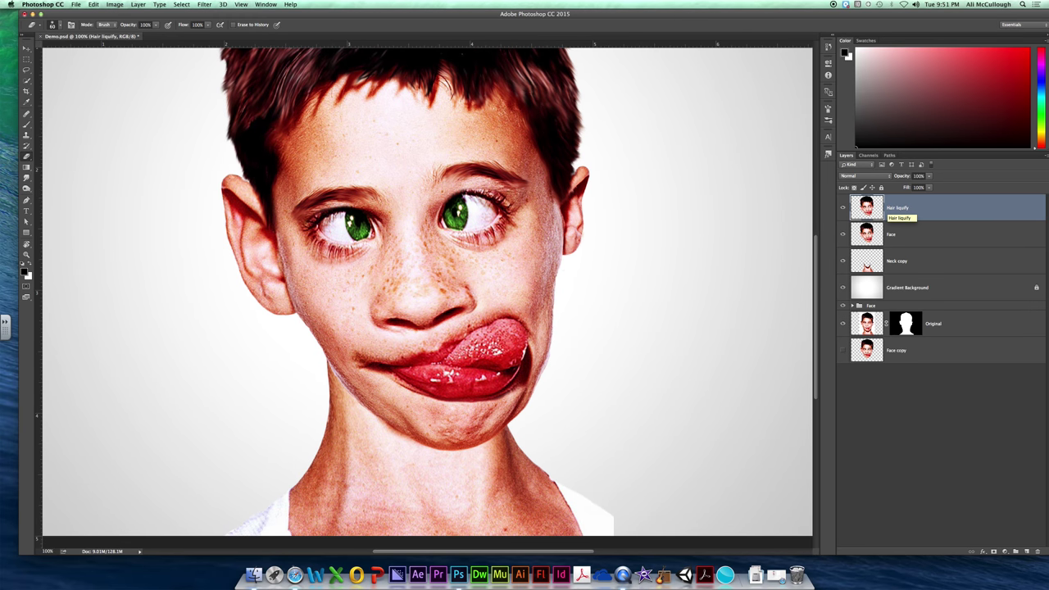
{"action": "left_click_drag", "start_coordinate": [893, 206], "coordinate": [902, 360]}
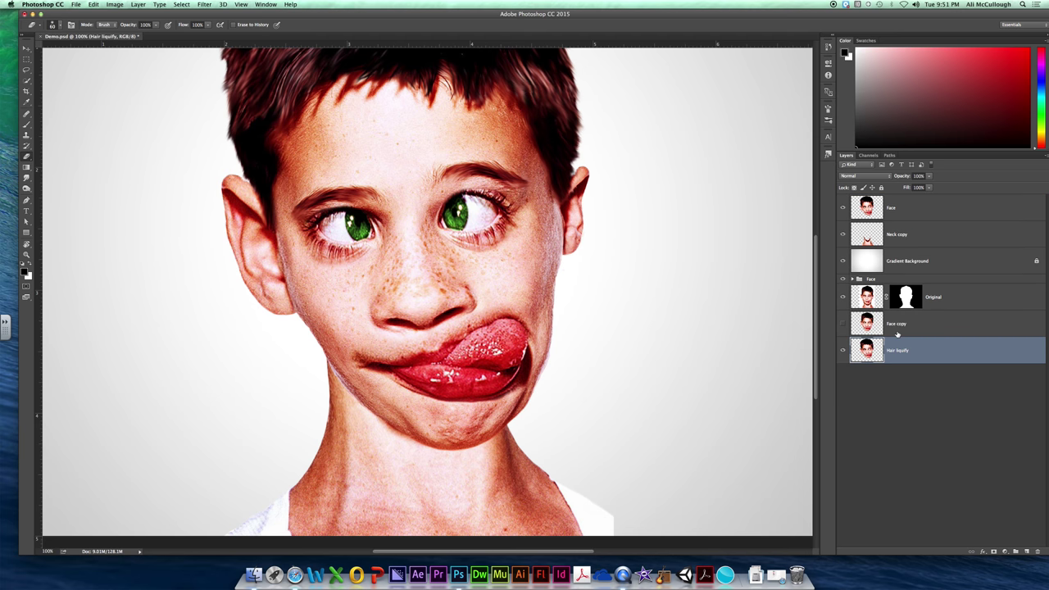
Rename the Neck copy layer to "Neck"
{"action": "double_click", "coordinate": [898, 235]}
{"action": "type", "text": "Neck"}
{"action": "key", "text": "Return"}
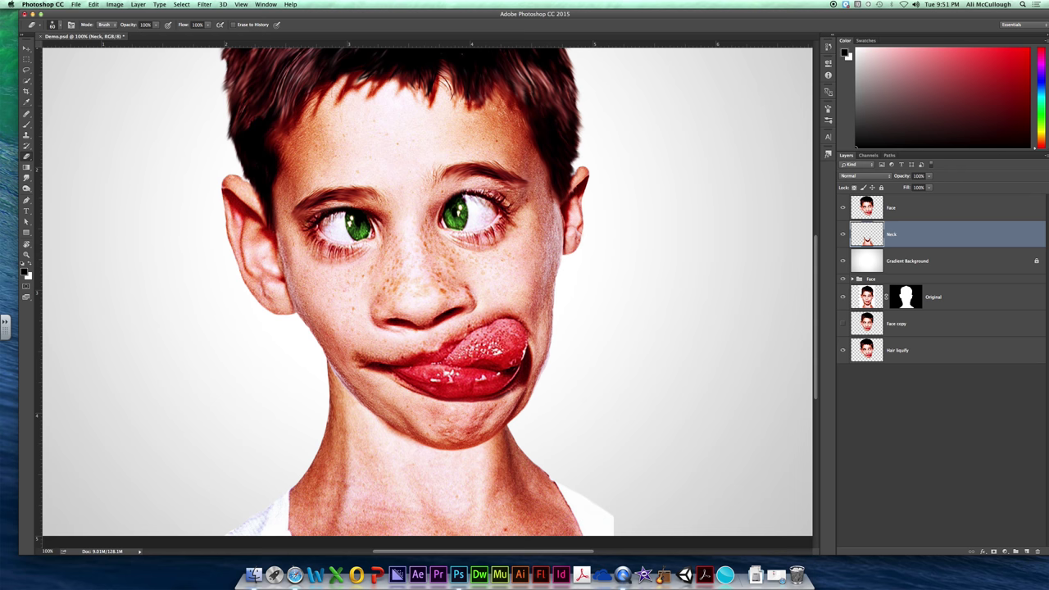
Place a duplicate of the Neck layer at the bottom of the stack and hide the Neck copy, Hair liquify and Original layers
{"action": "key", "text": "super+j"}
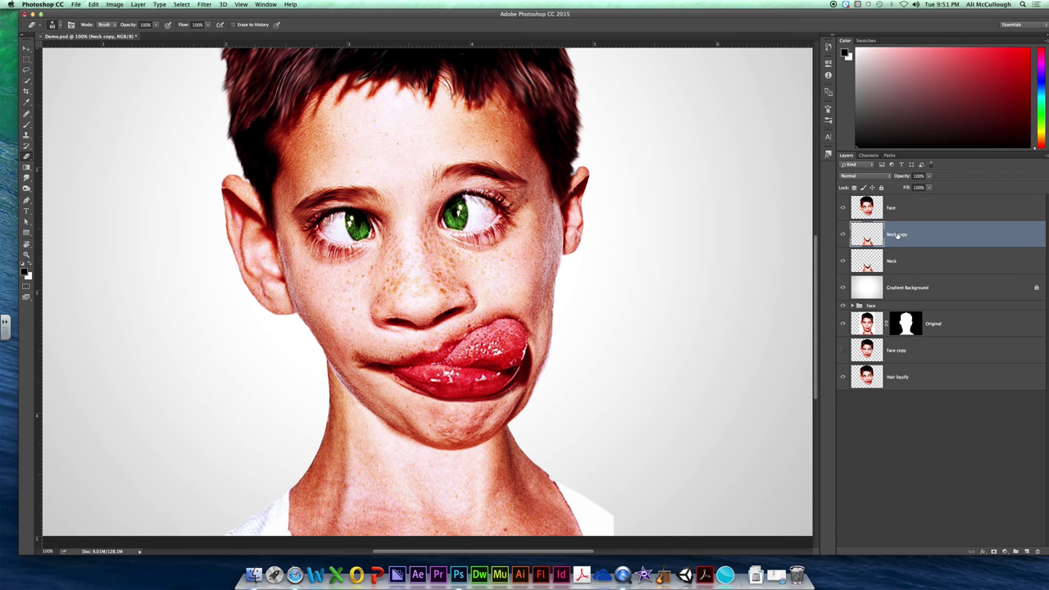
{"action": "left_click_drag", "start_coordinate": [898, 237], "coordinate": [897, 395]}
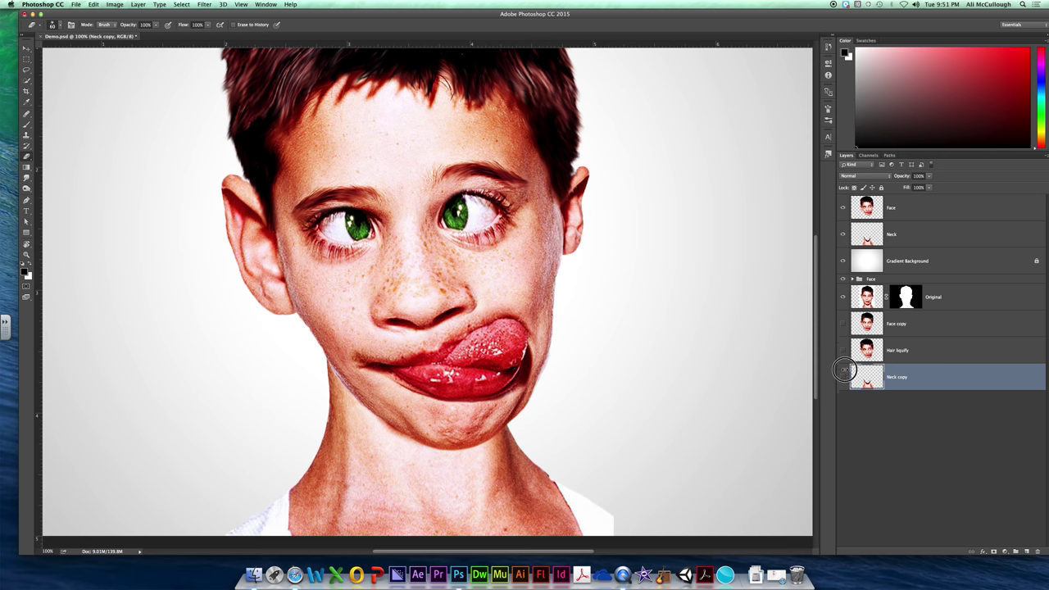
{"action": "left_click_drag", "start_coordinate": [842, 376], "coordinate": [843, 301]}
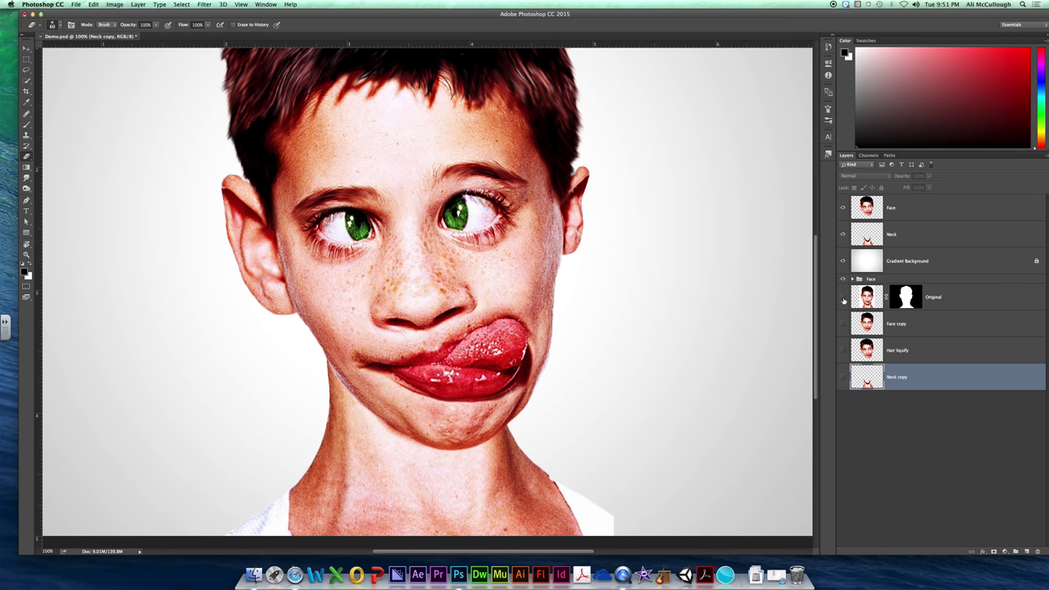
Select the Neck layer and activate the Burn tool for darkening its shadows
{"action": "left_click", "coordinate": [897, 237]}
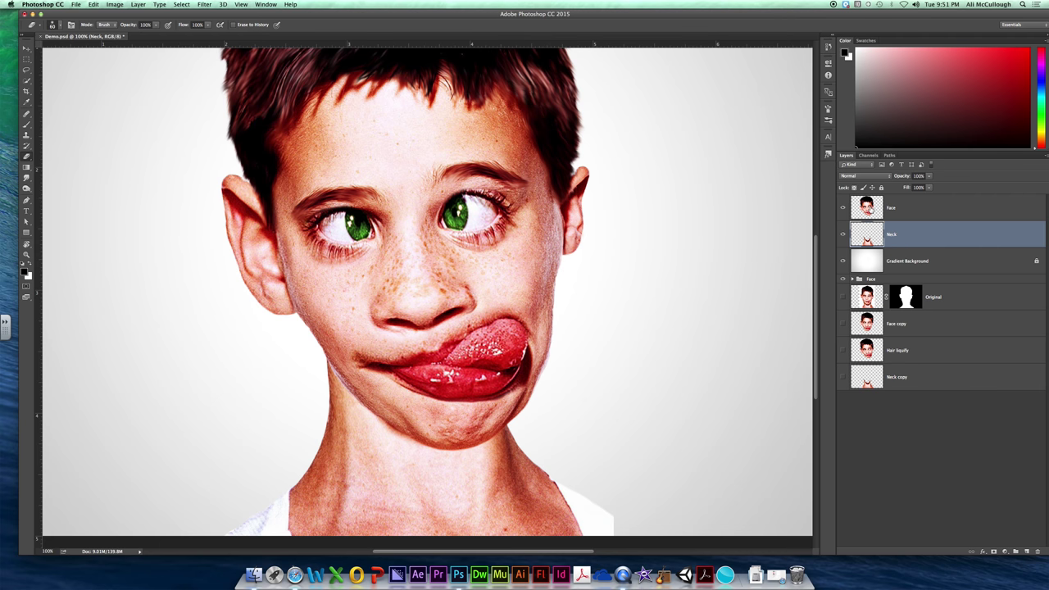
{"action": "scroll", "coordinate": [389, 389], "scroll_direction": "down", "scroll_amount": 3}
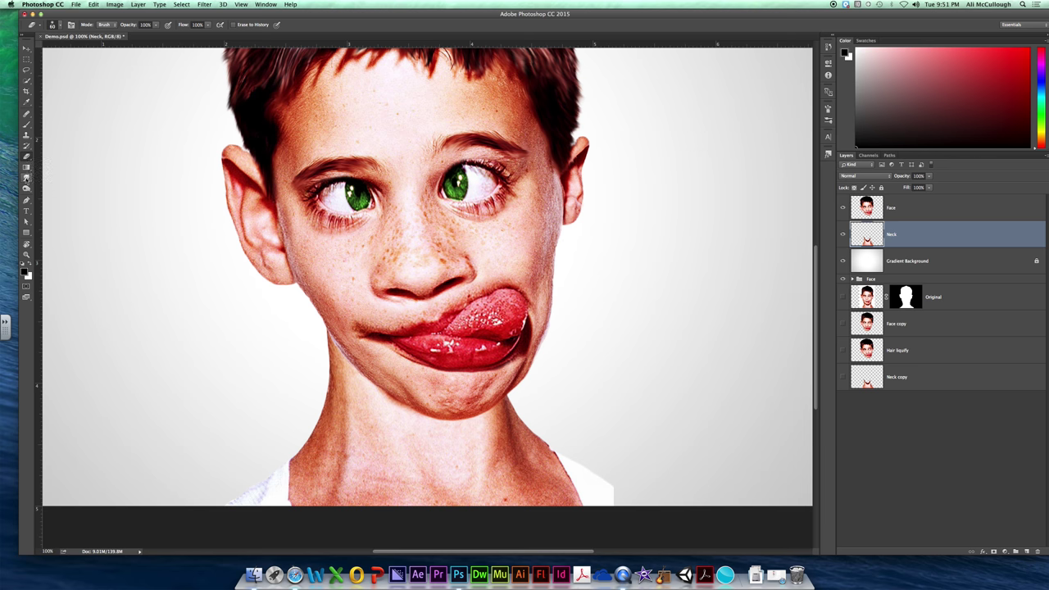
{"action": "left_click", "coordinate": [27, 177]}
{"action": "left_click_drag", "start_coordinate": [27, 188], "coordinate": [60, 188]}
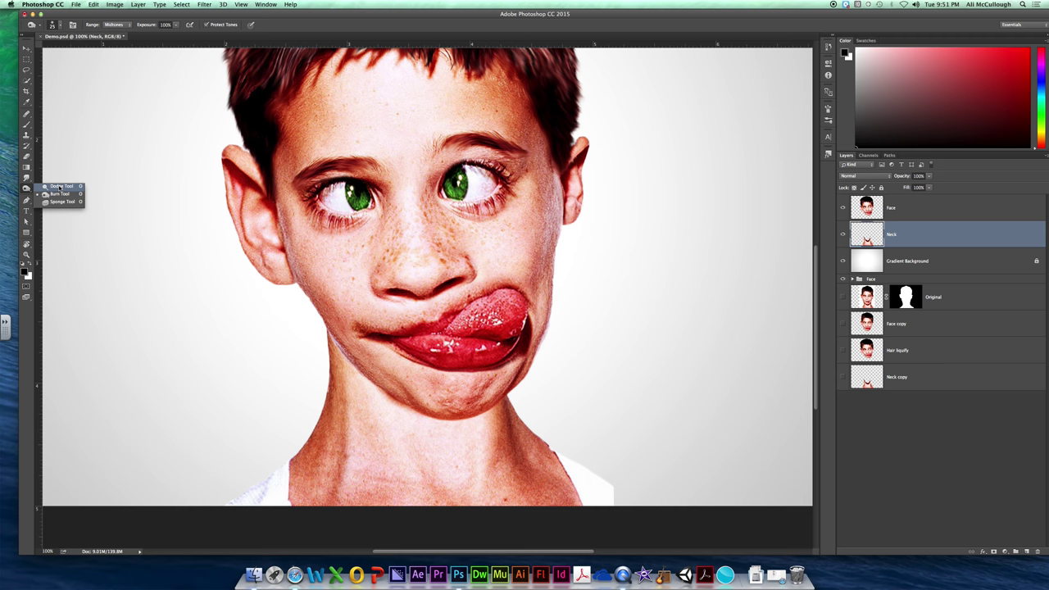
{"action": "left_click_drag", "start_coordinate": [59, 188], "coordinate": [58, 200]}
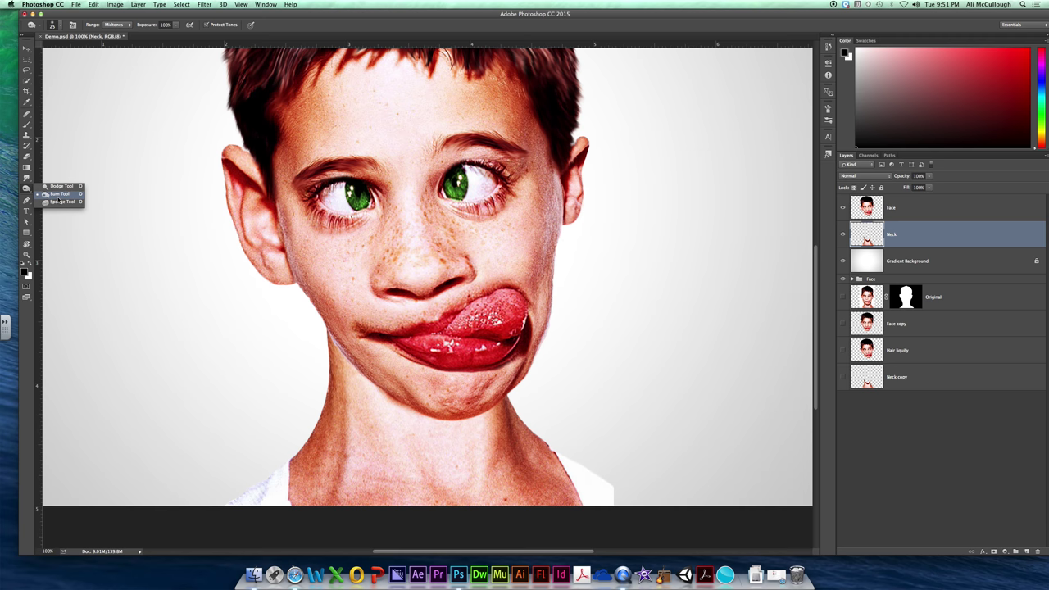
{"action": "left_click_drag", "start_coordinate": [58, 199], "coordinate": [58, 198]}
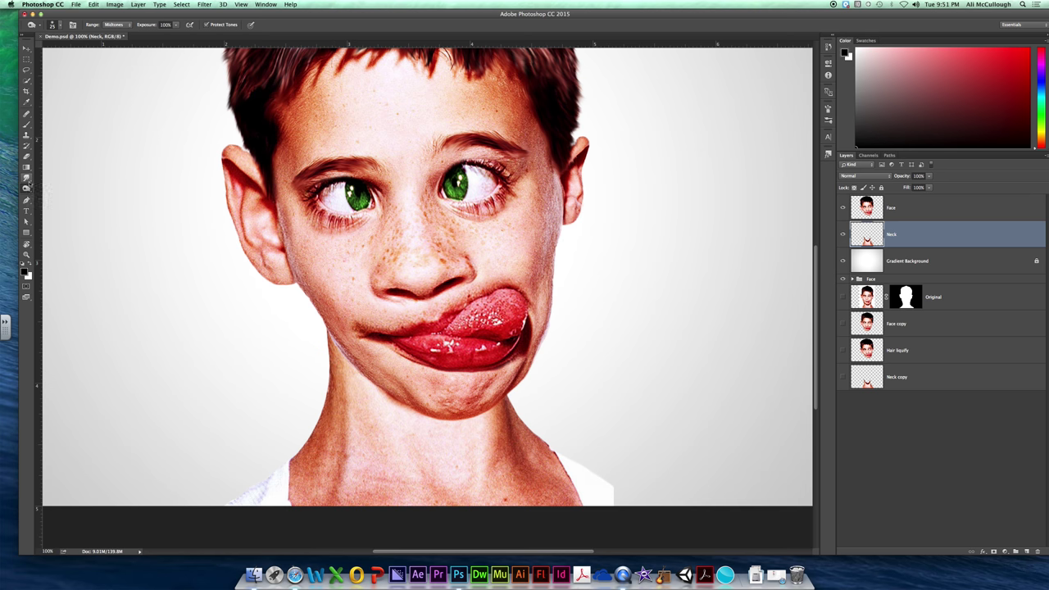
{"action": "left_click_drag", "start_coordinate": [26, 188], "coordinate": [52, 200]}
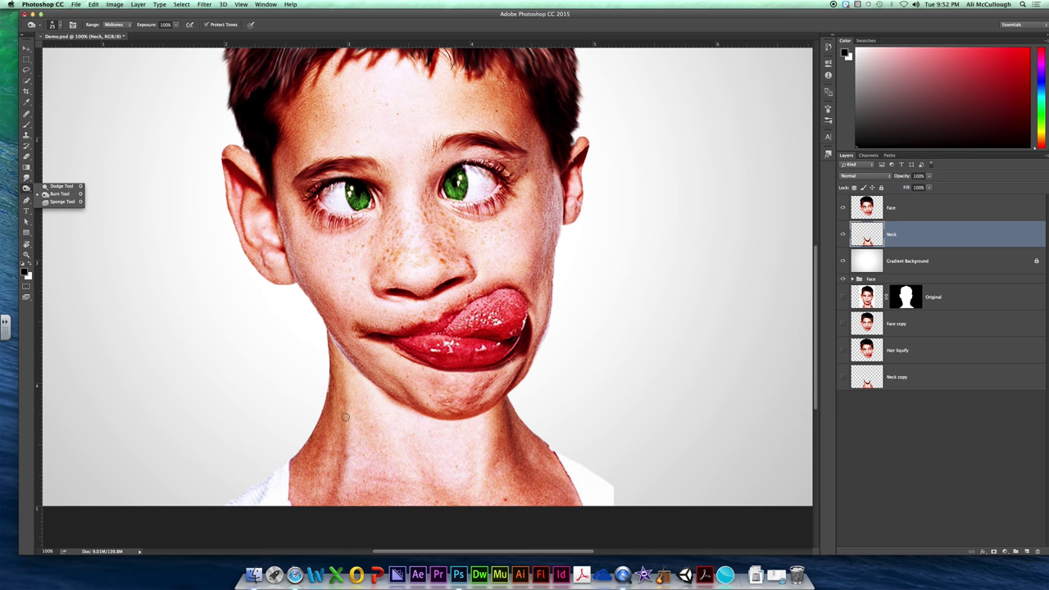
{"action": "scroll", "coordinate": [345, 417], "scroll_direction": "down", "scroll_amount": 2}
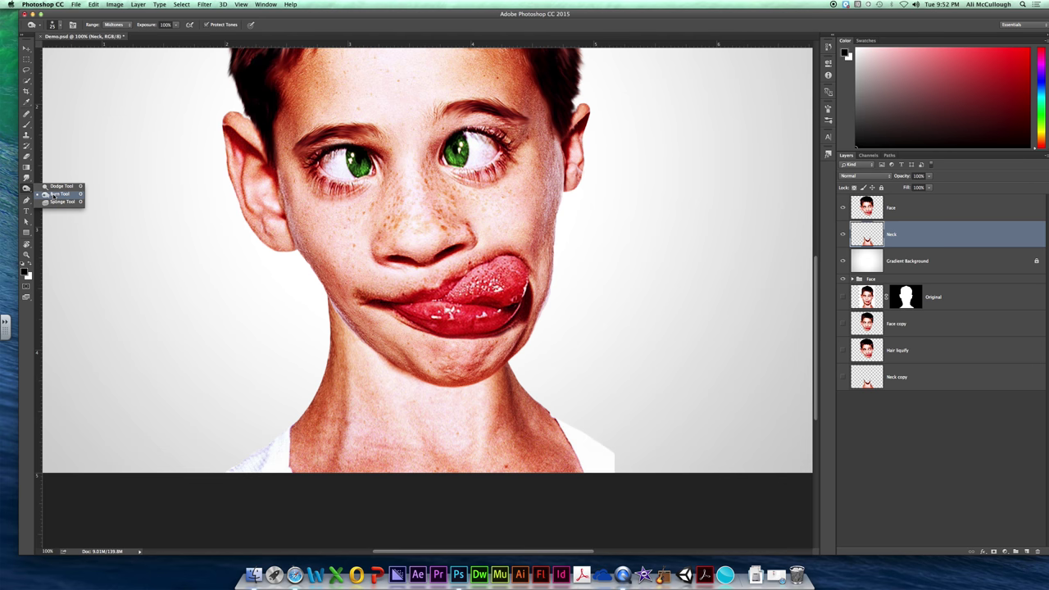
{"action": "left_click", "coordinate": [53, 194]}
Set the Burn tool's exposure to 50% and burn along the shadow line on the left side of the neck
{"action": "left_click", "coordinate": [60, 25]}
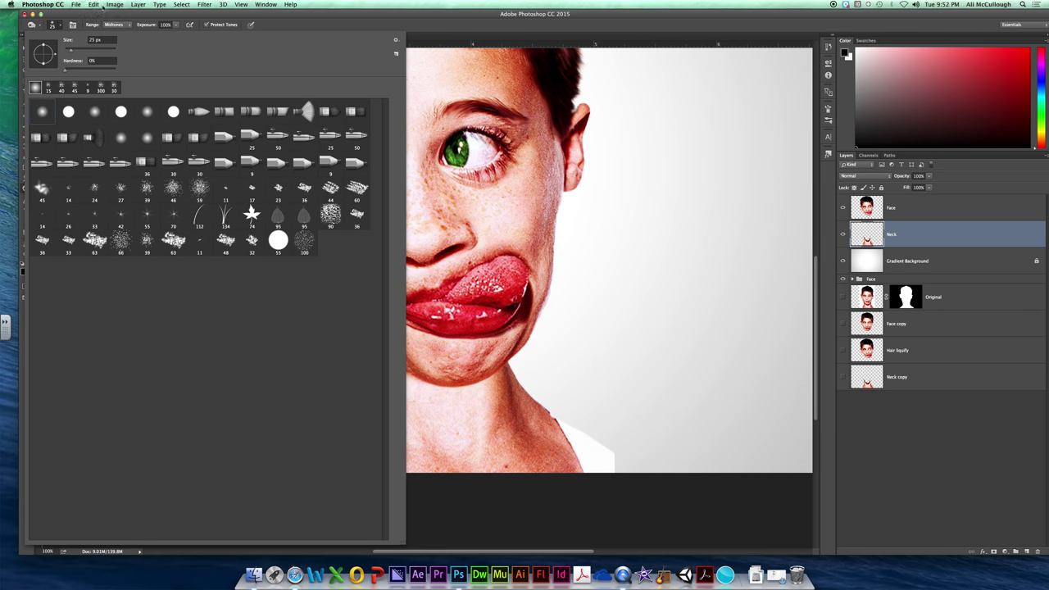
{"action": "left_click", "coordinate": [431, 358]}
{"action": "key", "text": "super+plus"}
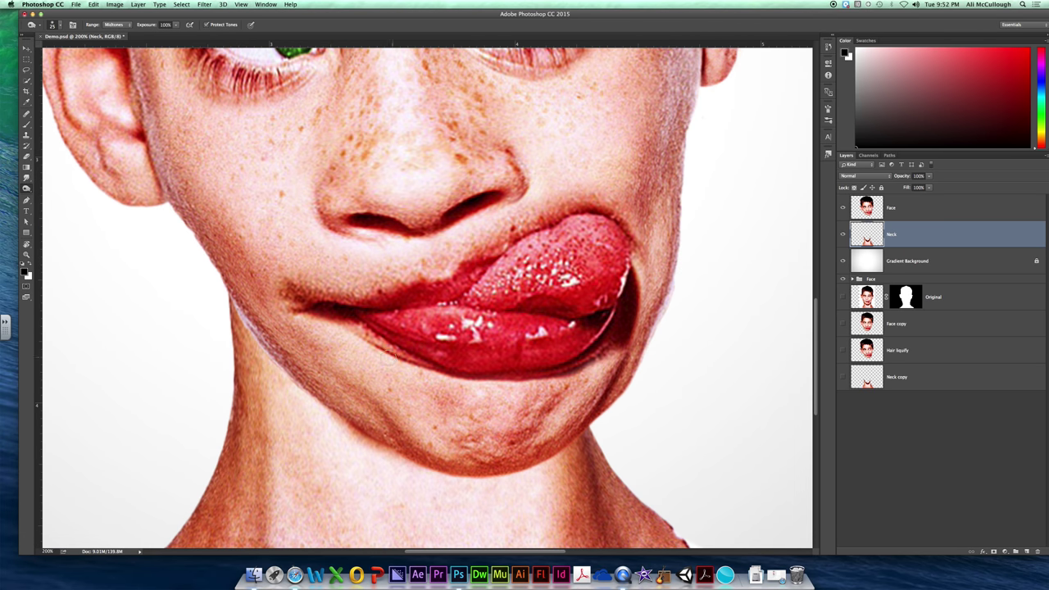
{"action": "scroll", "coordinate": [389, 360], "scroll_direction": "down", "scroll_amount": 5}
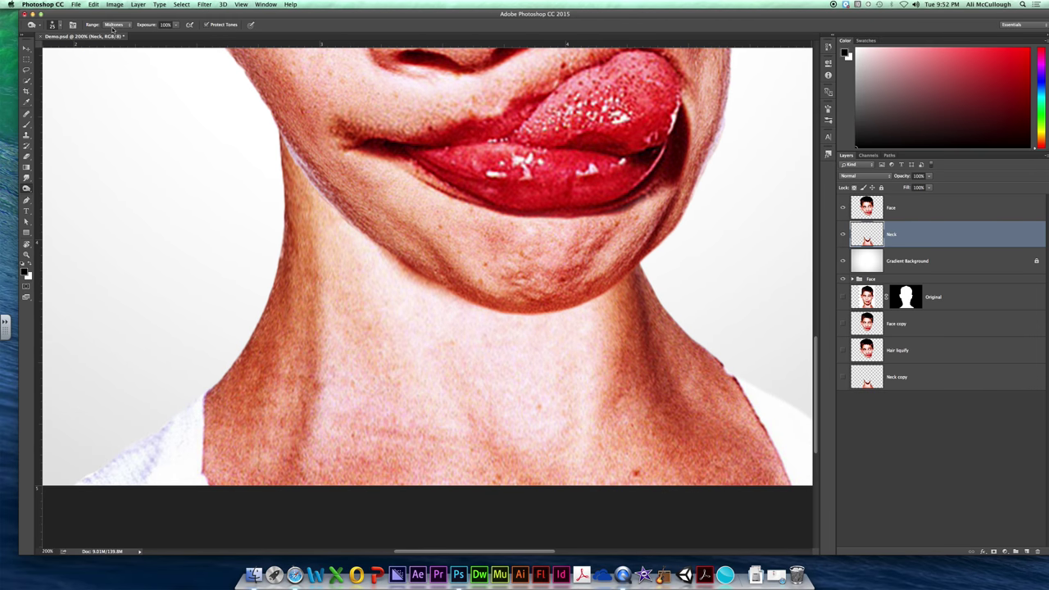
{"action": "left_click", "coordinate": [57, 25]}
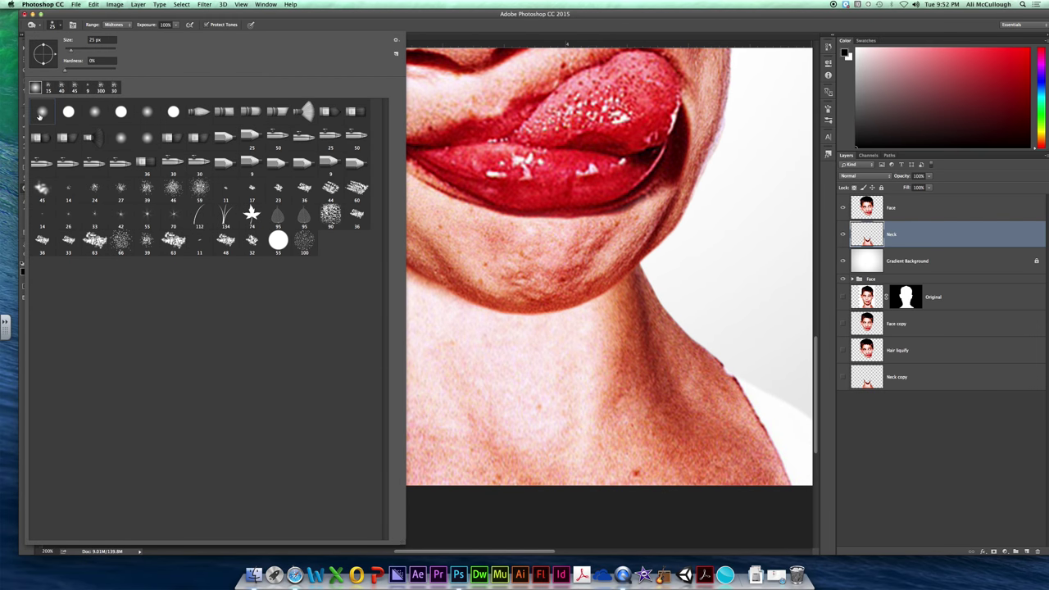
{"action": "left_click", "coordinate": [75, 17]}
{"action": "left_click", "coordinate": [176, 25]}
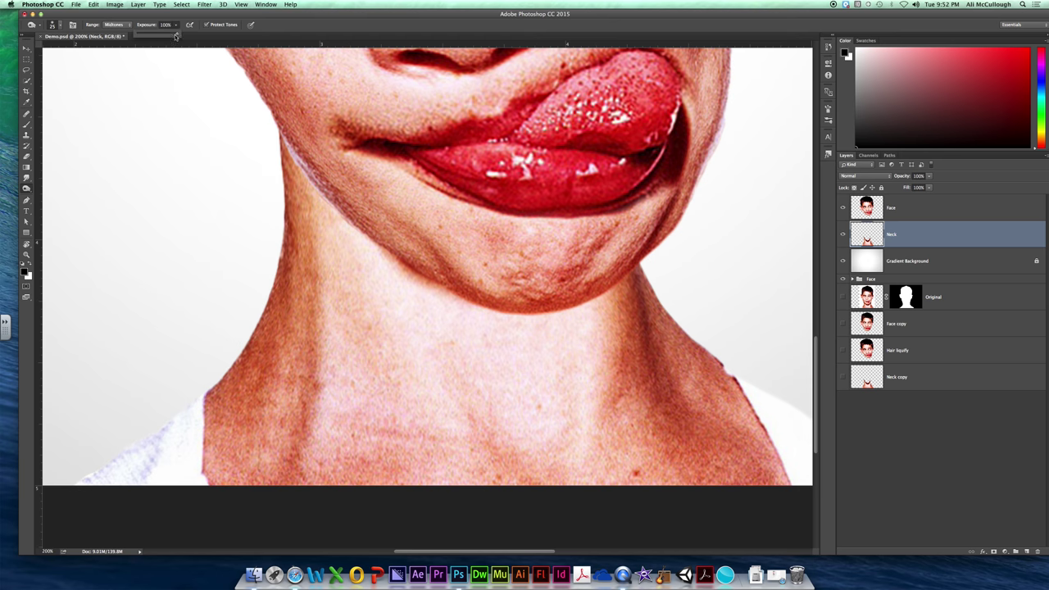
{"action": "mouse_move", "coordinate": [174, 36]}
{"action": "left_mouse_down"}
{"action": "mouse_move", "coordinate": [142, 37]}
{"action": "mouse_move", "coordinate": [199, 36]}
{"action": "mouse_move", "coordinate": [143, 36]}
{"action": "mouse_move", "coordinate": [167, 35]}
{"action": "left_mouse_up"}
{"action": "left_click", "coordinate": [167, 25]}
{"action": "type", "text": "50"}
{"action": "key", "text": "Return"}
{"action": "mouse_move", "coordinate": [326, 223]}
{"action": "left_mouse_down"}
{"action": "mouse_move", "coordinate": [319, 332]}
{"action": "mouse_move", "coordinate": [327, 308]}
{"action": "left_mouse_up"}
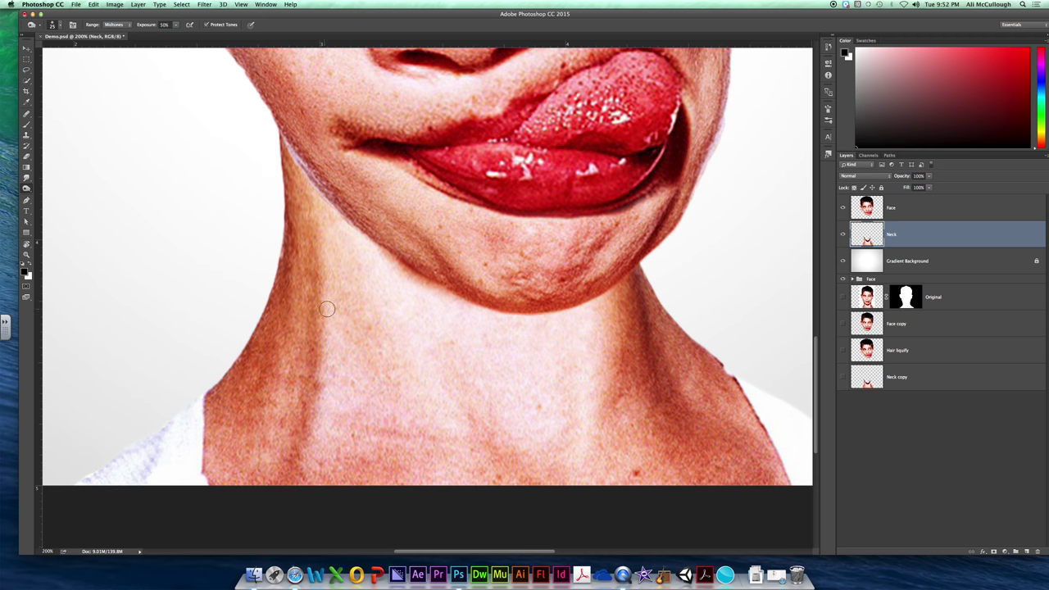
Try the Burn tool at 100% exposure on the neck's left shadow and return the exposure to 50%
{"action": "left_click", "coordinate": [174, 26]}
{"action": "left_click_drag", "start_coordinate": [177, 35], "coordinate": [204, 36]}
{"action": "left_click_drag", "start_coordinate": [311, 248], "coordinate": [309, 408]}
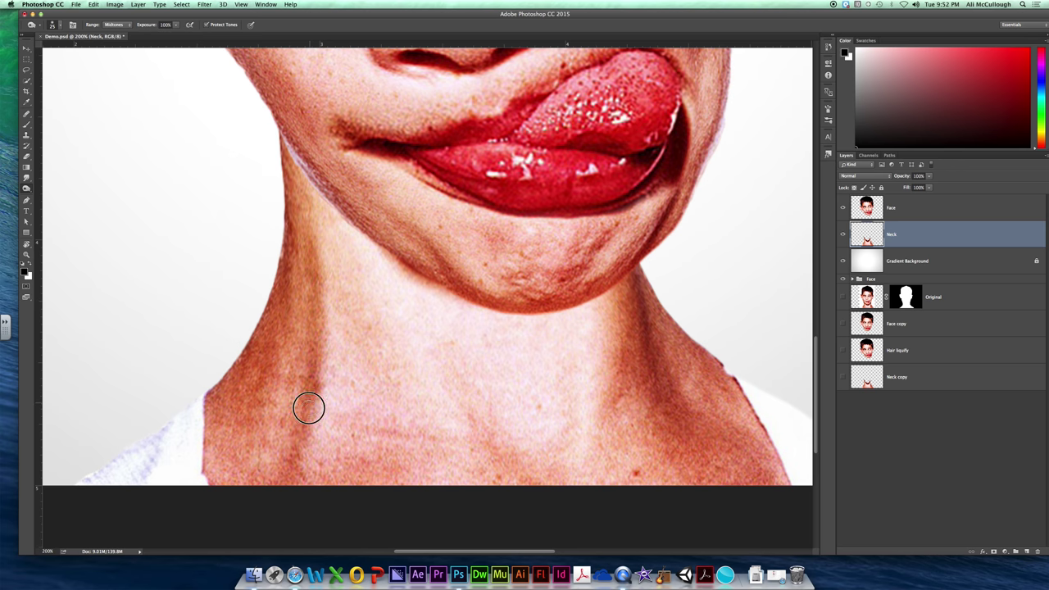
{"action": "left_click", "coordinate": [166, 25]}
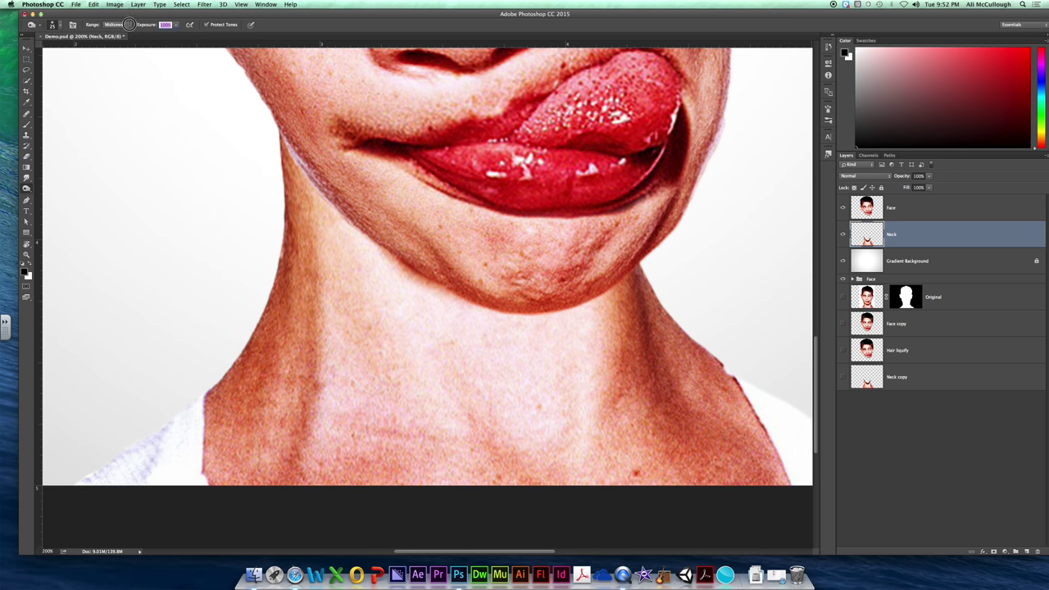
{"action": "type", "text": "50"}
{"action": "key", "text": "Return"}
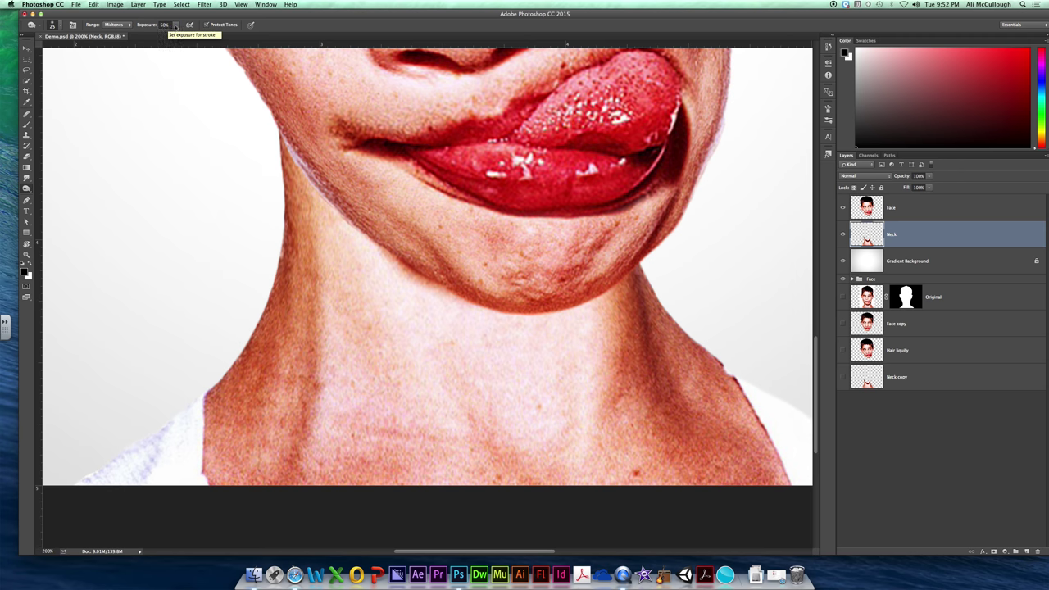
{"action": "mouse_move", "coordinate": [176, 25]}
{"action": "left_mouse_down"}
{"action": "mouse_move", "coordinate": [191, 35]}
{"action": "mouse_move", "coordinate": [181, 35]}
{"action": "left_mouse_up"}
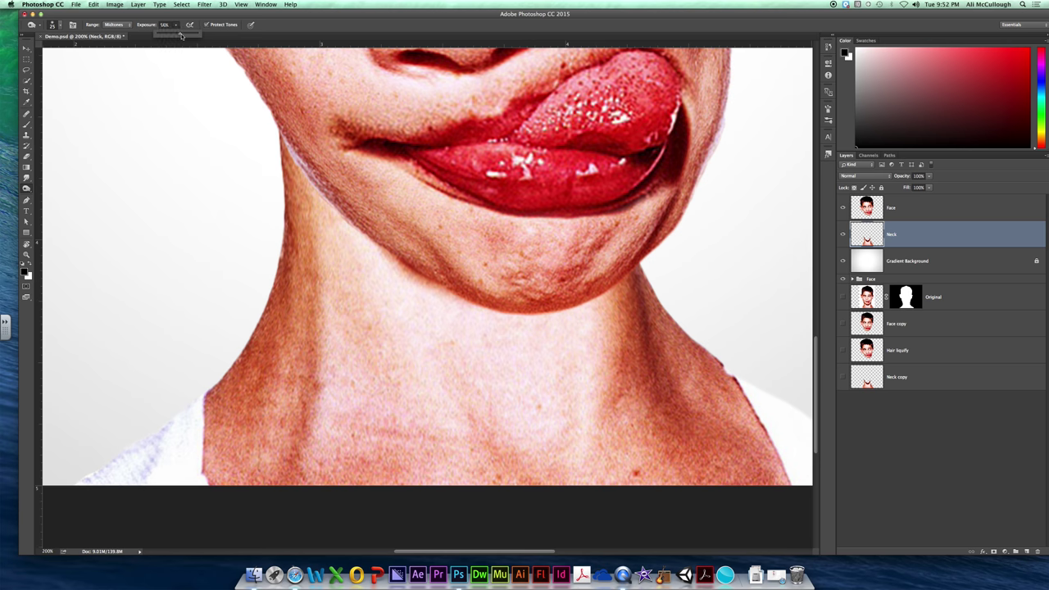
{"action": "left_click", "coordinate": [152, 23]}
{"action": "type", "text": "50"}
{"action": "key", "text": "Return"}
Burn the shadow lines down both sides of the neck and the corner beneath the jaw at 50% exposure
{"action": "mouse_move", "coordinate": [306, 205]}
{"action": "left_mouse_down"}
{"action": "mouse_move", "coordinate": [316, 347]}
{"action": "mouse_move", "coordinate": [288, 483]}
{"action": "left_mouse_up"}
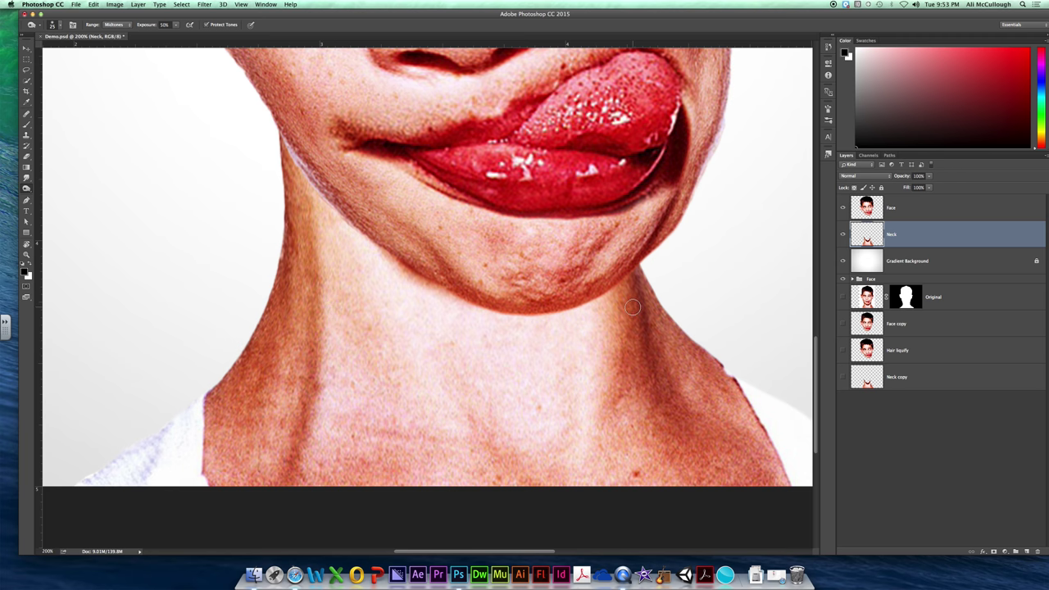
{"action": "mouse_move", "coordinate": [638, 287]}
{"action": "left_mouse_down"}
{"action": "mouse_move", "coordinate": [645, 363]}
{"action": "mouse_move", "coordinate": [683, 440]}
{"action": "left_mouse_up"}
{"action": "scroll", "coordinate": [668, 360], "scroll_direction": "left", "scroll_amount": 1}
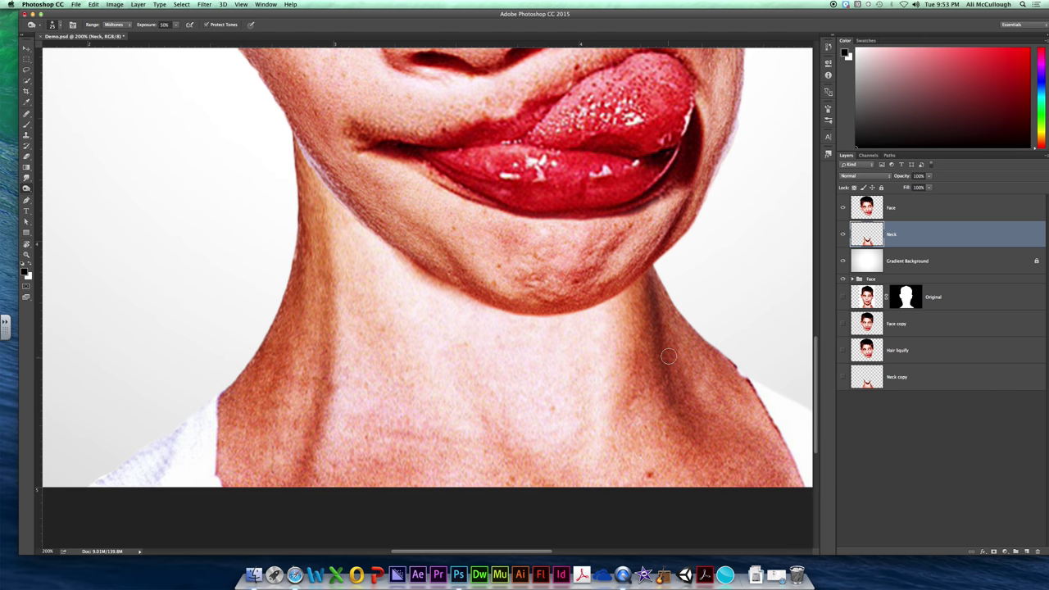
{"action": "left_click_drag", "start_coordinate": [667, 355], "coordinate": [690, 391]}
{"action": "key", "text": "bracketleft"}
{"action": "key", "text": "bracketleft"}
{"action": "key", "text": "bracketleft"}
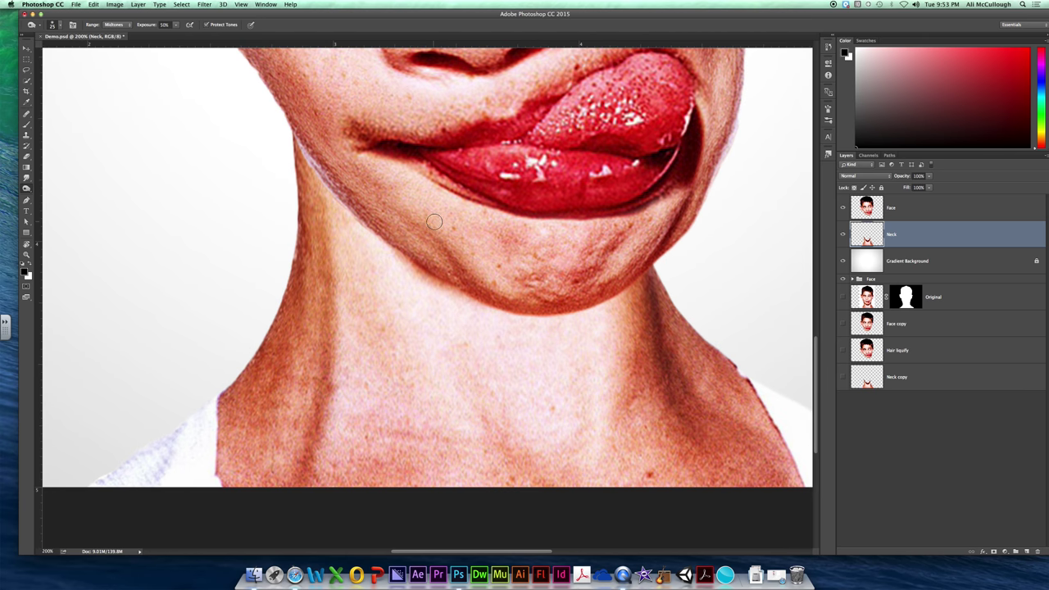
{"action": "left_click_drag", "start_coordinate": [653, 276], "coordinate": [651, 257]}
{"action": "key", "text": "super+minus"}
{"action": "key", "text": "super+minus"}
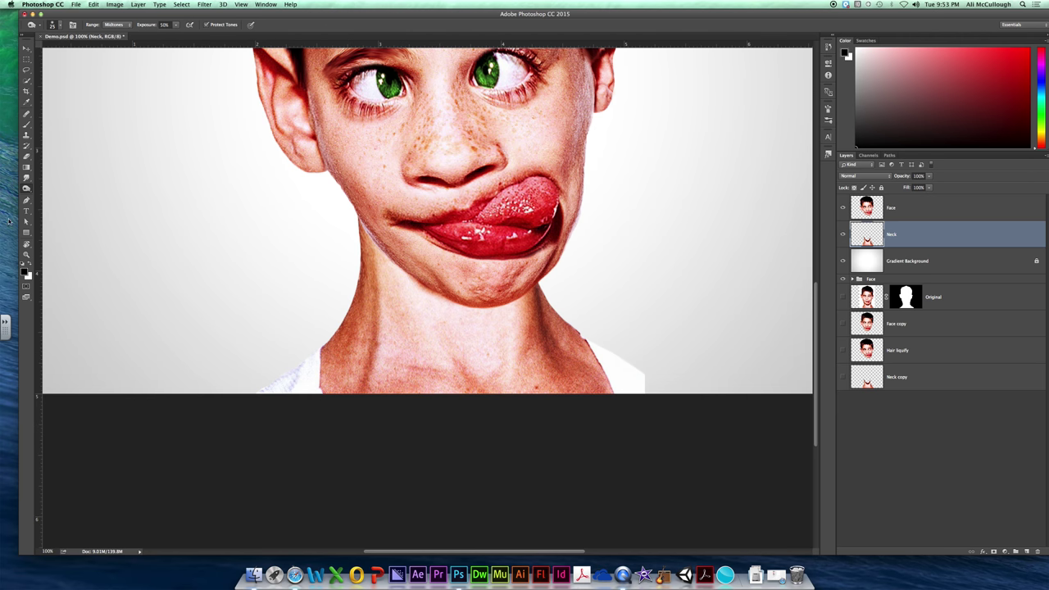
Lighten the highlights on the front of the neck beneath the chin with the Dodge tool at 50% exposure
{"action": "left_click", "coordinate": [25, 188]}
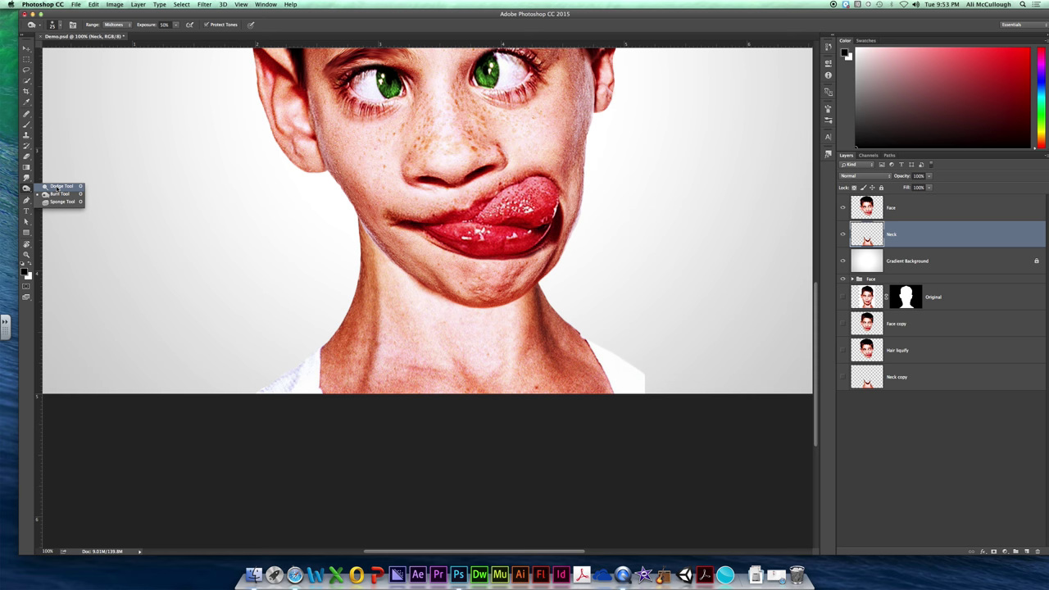
{"action": "left_click", "coordinate": [57, 188]}
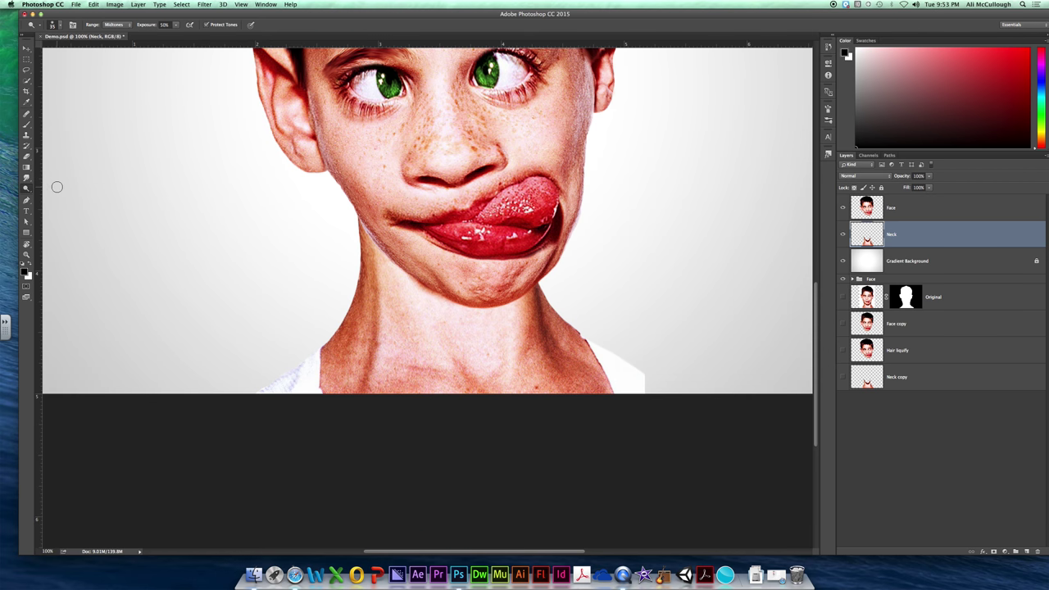
{"action": "left_click", "coordinate": [54, 25]}
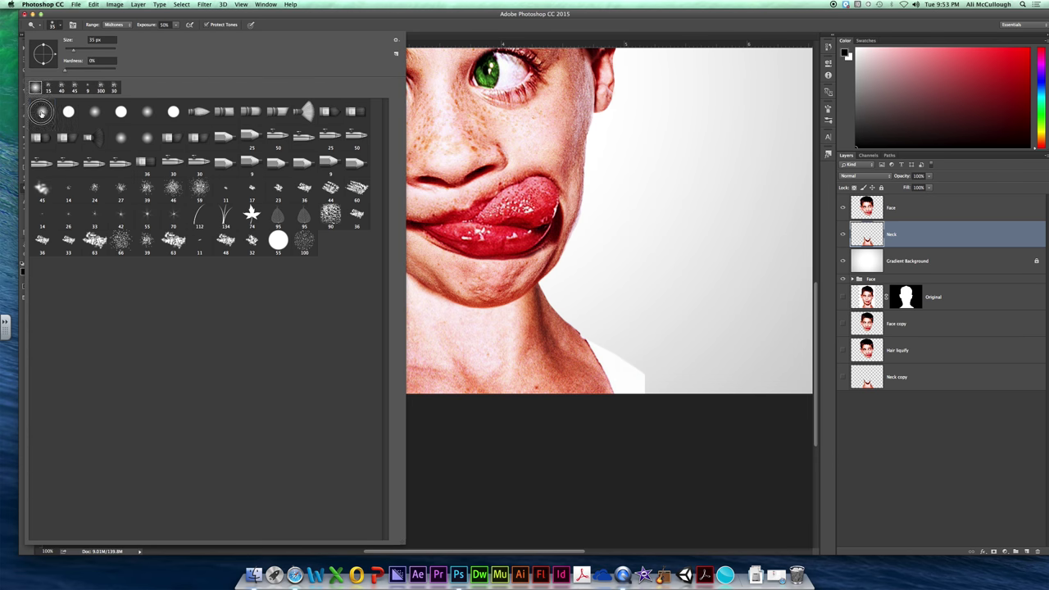
{"action": "left_click", "coordinate": [63, 25]}
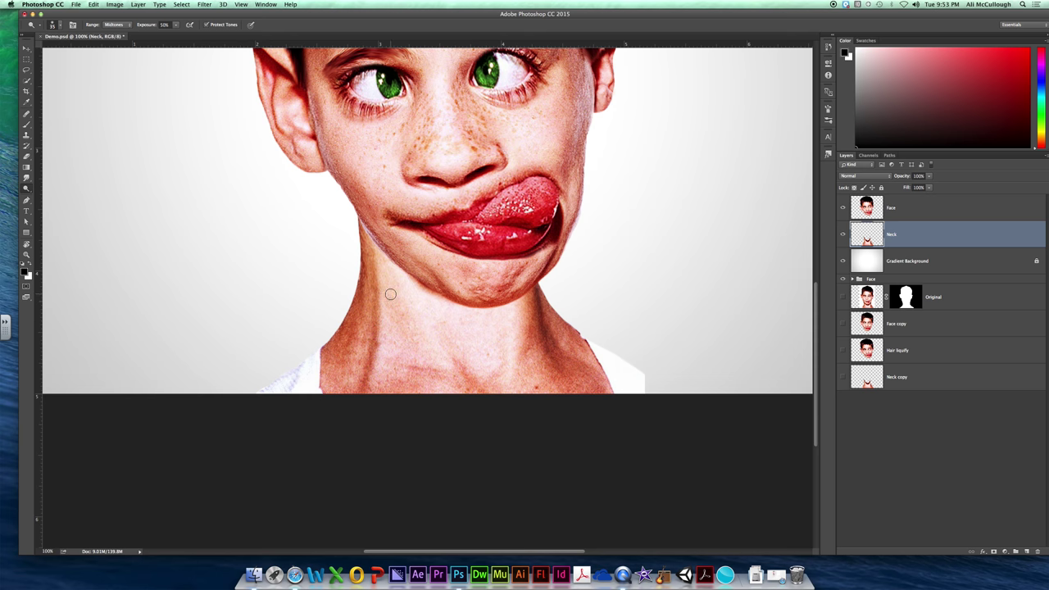
{"action": "left_click_drag", "start_coordinate": [388, 307], "coordinate": [381, 370]}
{"action": "mouse_move", "coordinate": [517, 311]}
{"action": "left_mouse_down"}
{"action": "mouse_move", "coordinate": [511, 368]}
{"action": "mouse_move", "coordinate": [496, 335]}
{"action": "mouse_move", "coordinate": [497, 353]}
{"action": "left_mouse_up"}
{"action": "left_click_drag", "start_coordinate": [414, 300], "coordinate": [446, 355]}
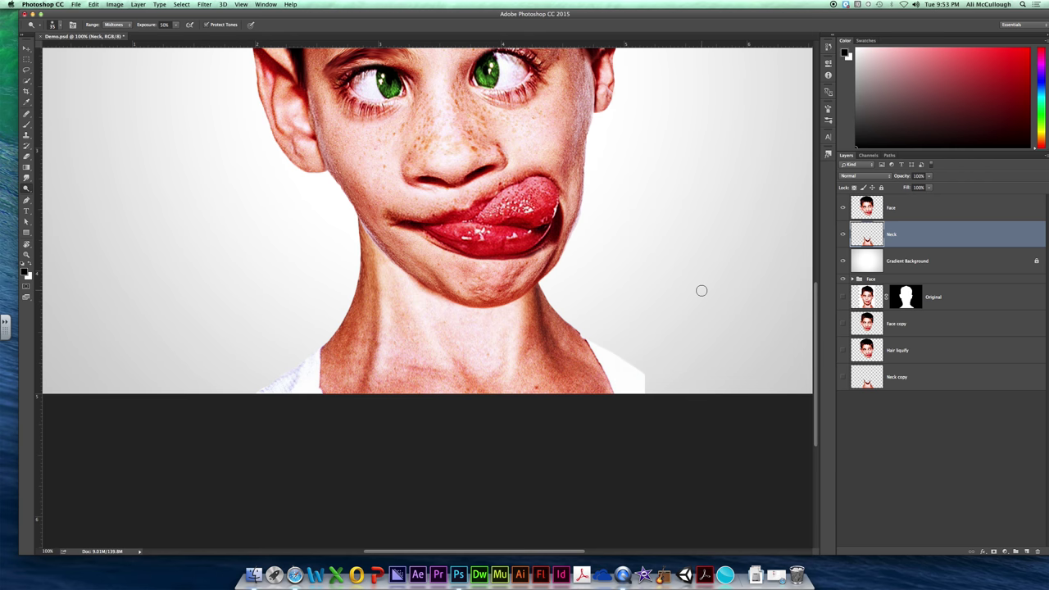
Lighten the lower neck highlights on both sides with the Dodge tool at 50% exposure
{"action": "mouse_move", "coordinate": [558, 321]}
{"action": "left_mouse_down"}
{"action": "mouse_move", "coordinate": [593, 362]}
{"action": "mouse_move", "coordinate": [571, 360]}
{"action": "mouse_move", "coordinate": [588, 386]}
{"action": "mouse_move", "coordinate": [562, 383]}
{"action": "mouse_move", "coordinate": [591, 370]}
{"action": "left_mouse_up"}
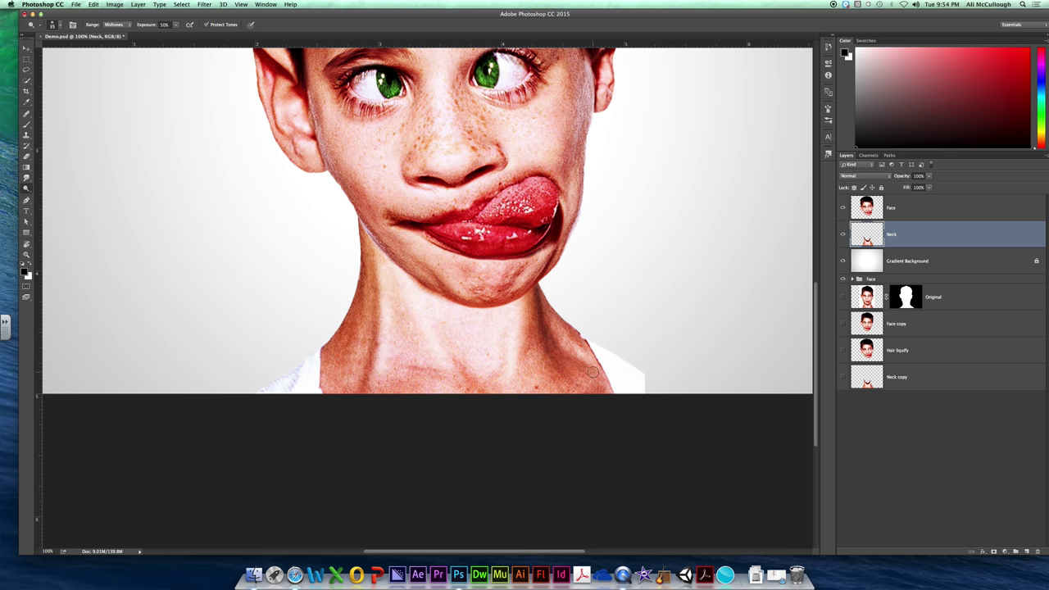
{"action": "left_click_drag", "start_coordinate": [360, 328], "coordinate": [349, 366]}
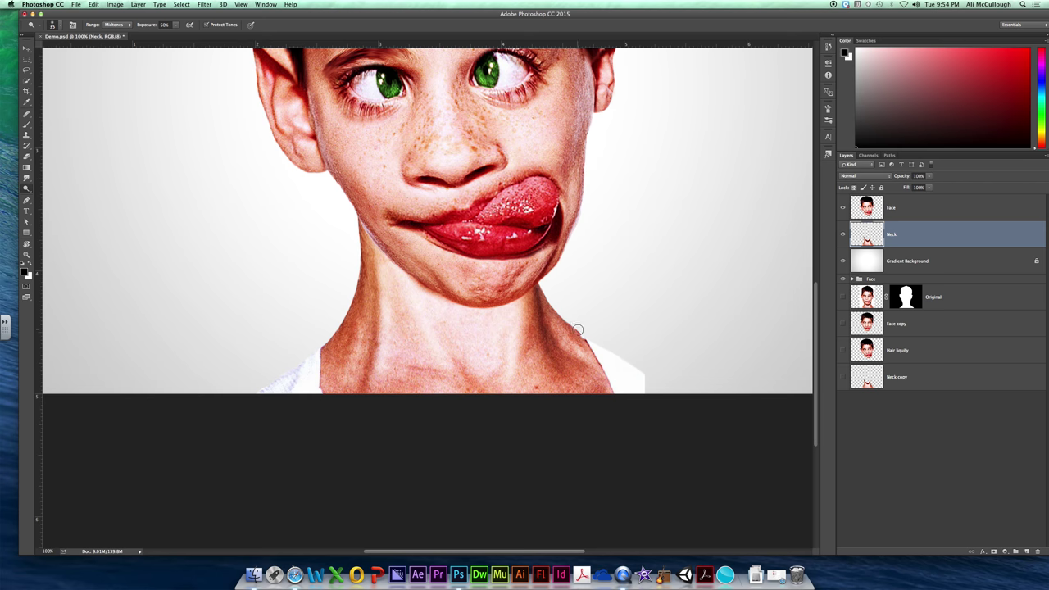
{"action": "key", "text": "super+minus"}
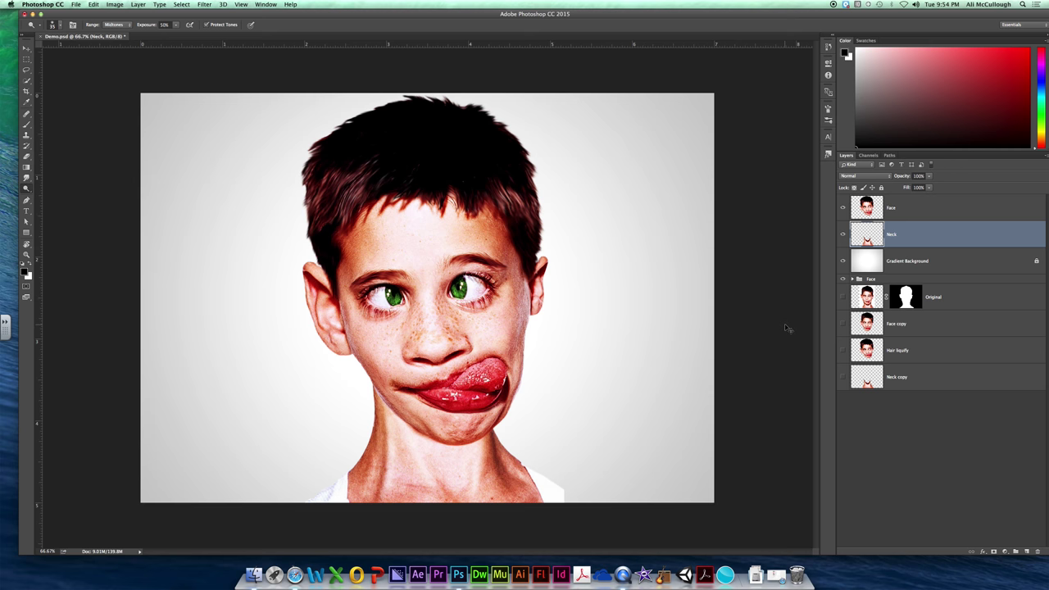
Make the Face layer active and toggle its visibility off and on
{"action": "key", "text": "super+plus"}
{"action": "key", "text": "super+plus"}
{"action": "key", "text": "super+minus"}
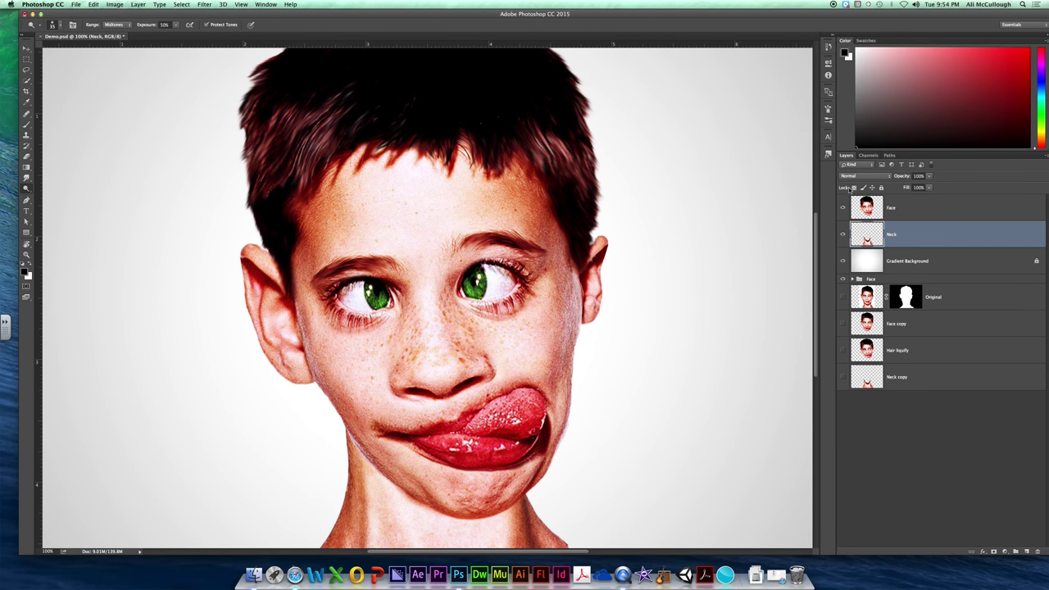
{"action": "left_click", "coordinate": [890, 208]}
{"action": "left_click", "coordinate": [842, 208]}
{"action": "left_click", "coordinate": [842, 208]}
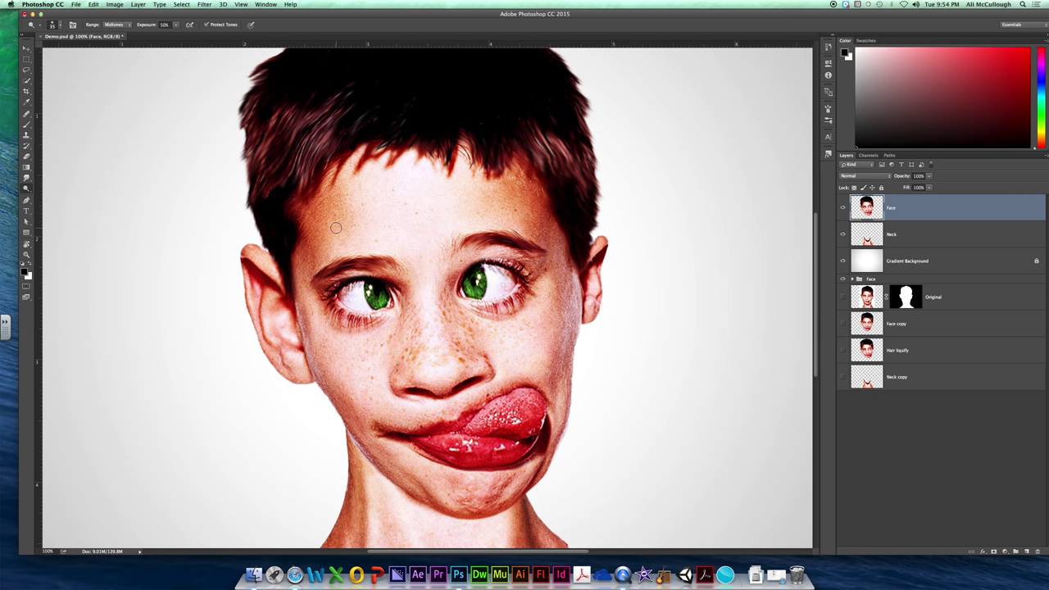
Brighten the white and inner corner of the left eye with a small Dodge brush at 50% exposure
{"action": "key", "text": "super+equal"}
{"action": "key", "text": "super+equal"}
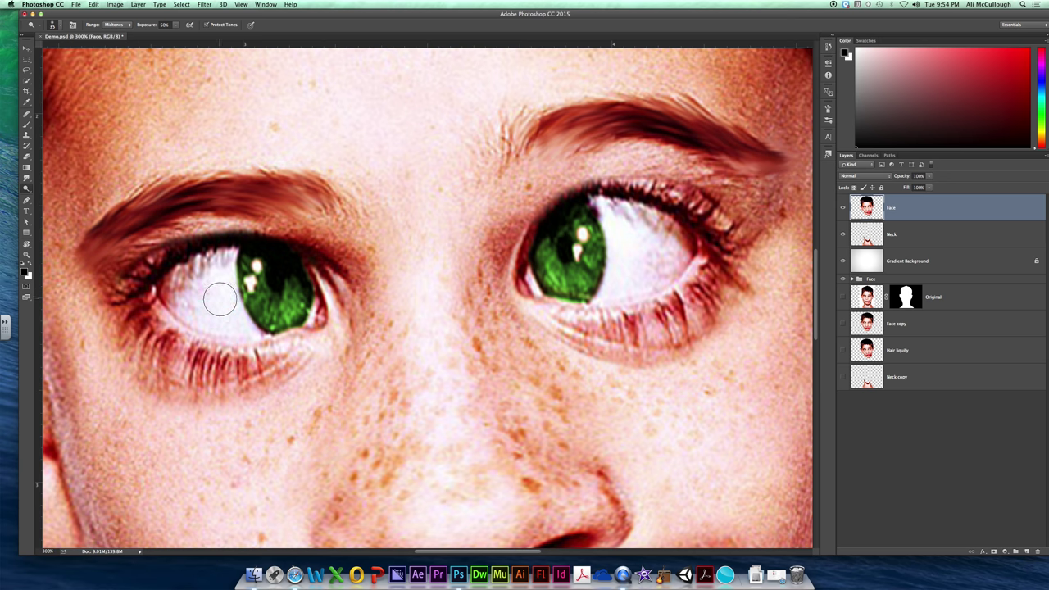
{"action": "key", "text": "bracketleft"}
{"action": "key", "text": "bracketleft"}
{"action": "key", "text": "bracketleft"}
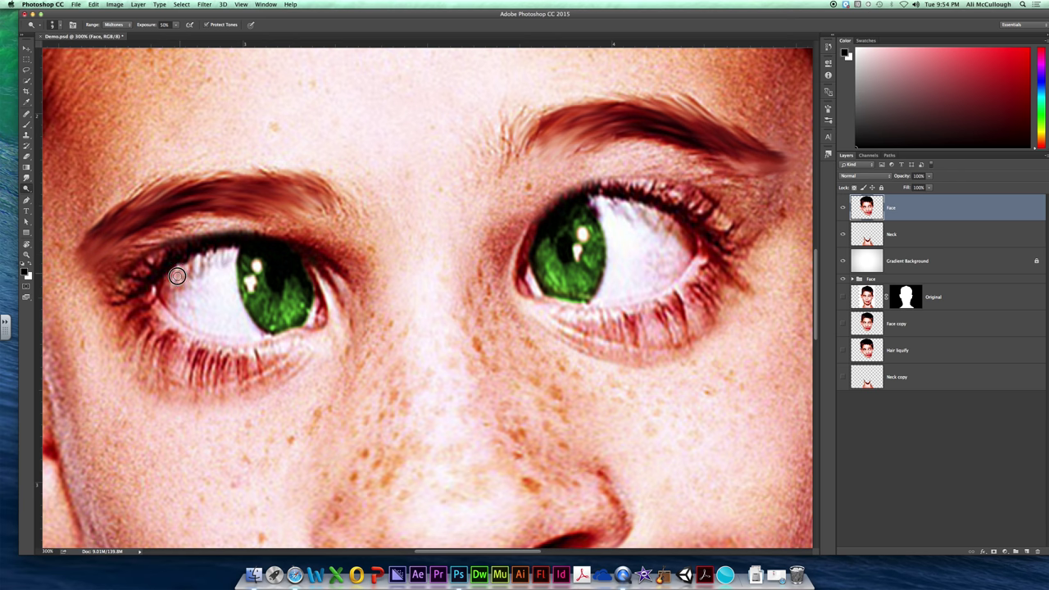
{"action": "mouse_move", "coordinate": [173, 274]}
{"action": "left_mouse_down"}
{"action": "mouse_move", "coordinate": [187, 321]}
{"action": "mouse_move", "coordinate": [259, 335]}
{"action": "mouse_move", "coordinate": [239, 312]}
{"action": "mouse_move", "coordinate": [231, 262]}
{"action": "mouse_move", "coordinate": [172, 283]}
{"action": "mouse_move", "coordinate": [261, 268]}
{"action": "mouse_move", "coordinate": [225, 287]}
{"action": "mouse_move", "coordinate": [244, 271]}
{"action": "mouse_move", "coordinate": [236, 279]}
{"action": "mouse_move", "coordinate": [248, 287]}
{"action": "mouse_move", "coordinate": [214, 261]}
{"action": "mouse_move", "coordinate": [219, 277]}
{"action": "mouse_move", "coordinate": [218, 258]}
{"action": "mouse_move", "coordinate": [164, 291]}
{"action": "mouse_move", "coordinate": [208, 328]}
{"action": "mouse_move", "coordinate": [259, 335]}
{"action": "mouse_move", "coordinate": [234, 301]}
{"action": "mouse_move", "coordinate": [232, 261]}
{"action": "mouse_move", "coordinate": [143, 312]}
{"action": "mouse_move", "coordinate": [178, 281]}
{"action": "mouse_move", "coordinate": [171, 296]}
{"action": "mouse_move", "coordinate": [185, 289]}
{"action": "mouse_move", "coordinate": [200, 265]}
{"action": "mouse_move", "coordinate": [190, 270]}
{"action": "mouse_move", "coordinate": [196, 289]}
{"action": "mouse_move", "coordinate": [227, 257]}
{"action": "mouse_move", "coordinate": [161, 280]}
{"action": "mouse_move", "coordinate": [164, 299]}
{"action": "mouse_move", "coordinate": [193, 305]}
{"action": "left_mouse_up"}
{"action": "key", "text": "super+z"}
{"action": "key", "text": "bracketleft"}
{"action": "key", "text": "bracketleft"}
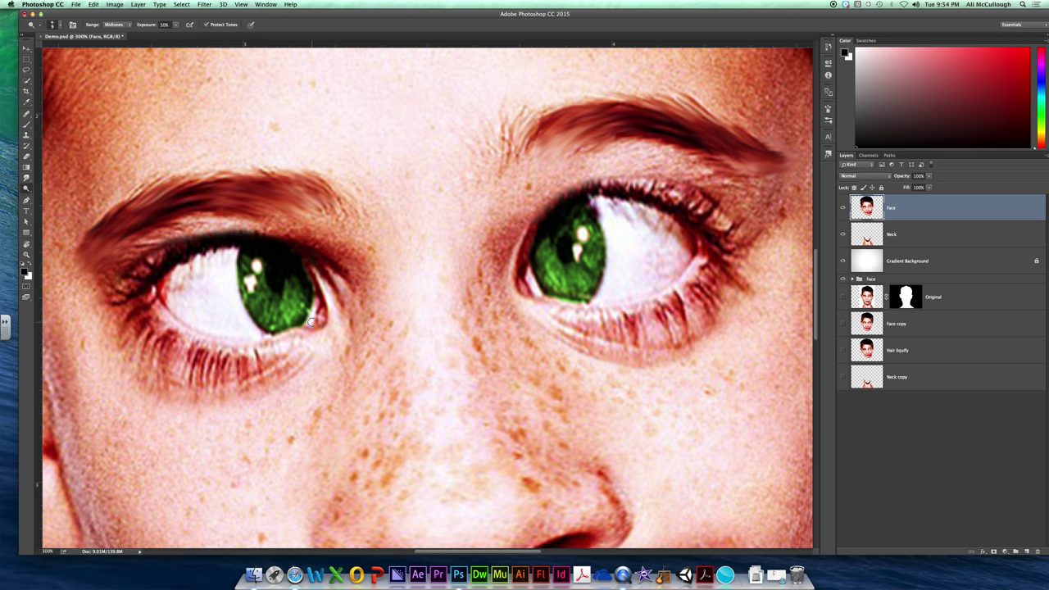
{"action": "mouse_move", "coordinate": [311, 322]}
{"action": "left_mouse_down"}
{"action": "mouse_move", "coordinate": [321, 309]}
{"action": "mouse_move", "coordinate": [308, 325]}
{"action": "mouse_move", "coordinate": [317, 320]}
{"action": "left_mouse_up"}
{"action": "key", "text": "super+1"}
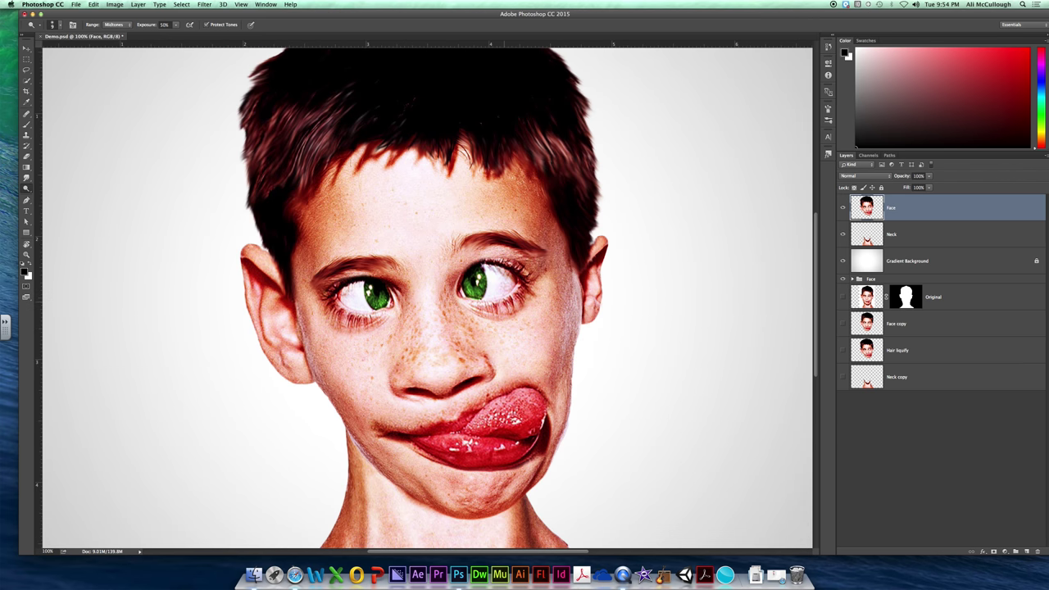
Brighten the white of the right eye with the Dodge tool at 50% exposure, enlarging the brush for the wider area
{"action": "key", "text": "super+plus"}
{"action": "key", "text": "super+plus"}
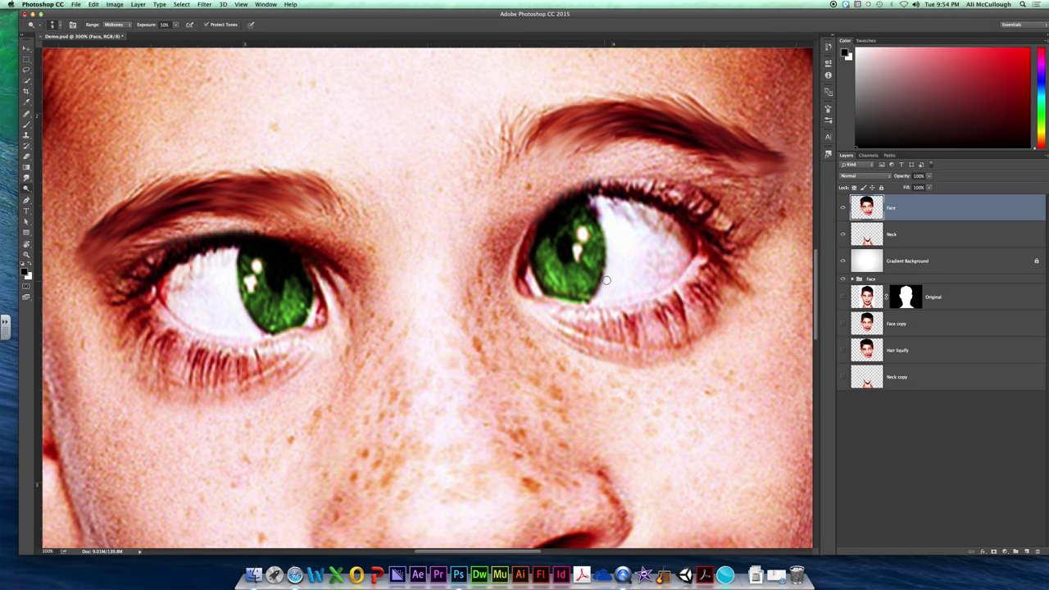
{"action": "left_click_drag", "start_coordinate": [649, 264], "coordinate": [533, 304]}
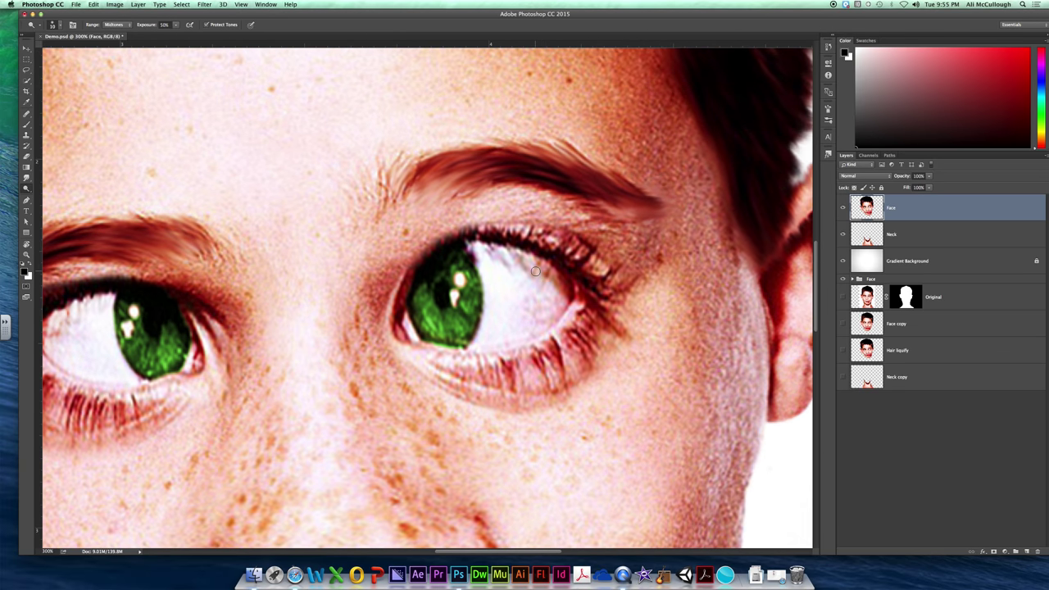
{"action": "key", "text": "bracketright"}
{"action": "mouse_move", "coordinate": [549, 279]}
{"action": "left_mouse_down"}
{"action": "mouse_move", "coordinate": [525, 326]}
{"action": "mouse_move", "coordinate": [485, 337]}
{"action": "mouse_move", "coordinate": [497, 325]}
{"action": "mouse_move", "coordinate": [490, 275]}
{"action": "mouse_move", "coordinate": [525, 319]}
{"action": "left_mouse_up"}
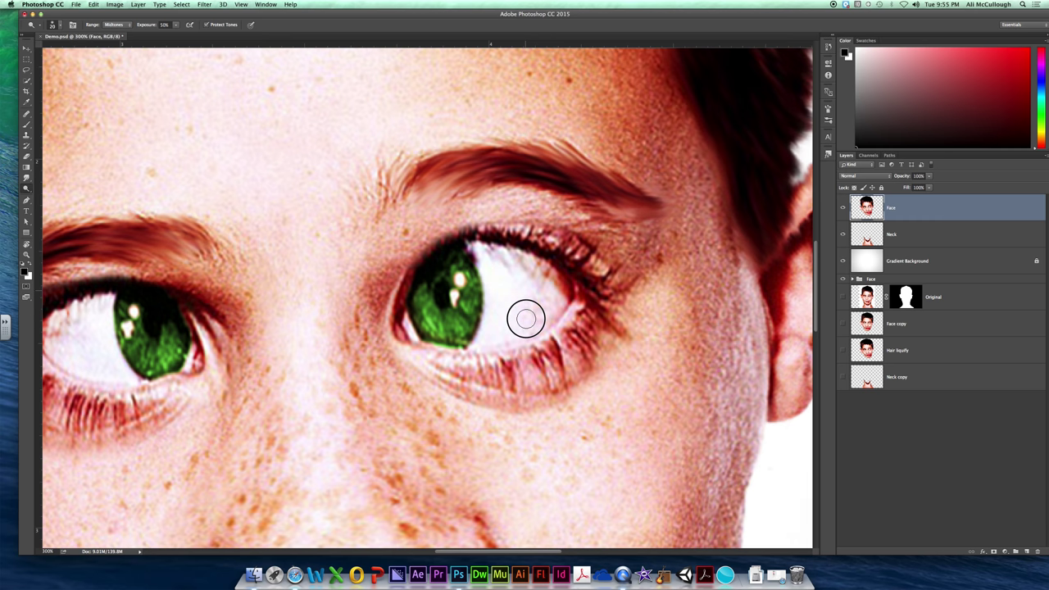
Touch up the edges and inner corner of the right eye's white with a smaller Dodge brush
{"action": "key", "text": "bracketleft"}
{"action": "key", "text": "bracketleft"}
{"action": "key", "text": "bracketleft"}
{"action": "key", "text": "bracketright"}
{"action": "key", "text": "bracketright"}
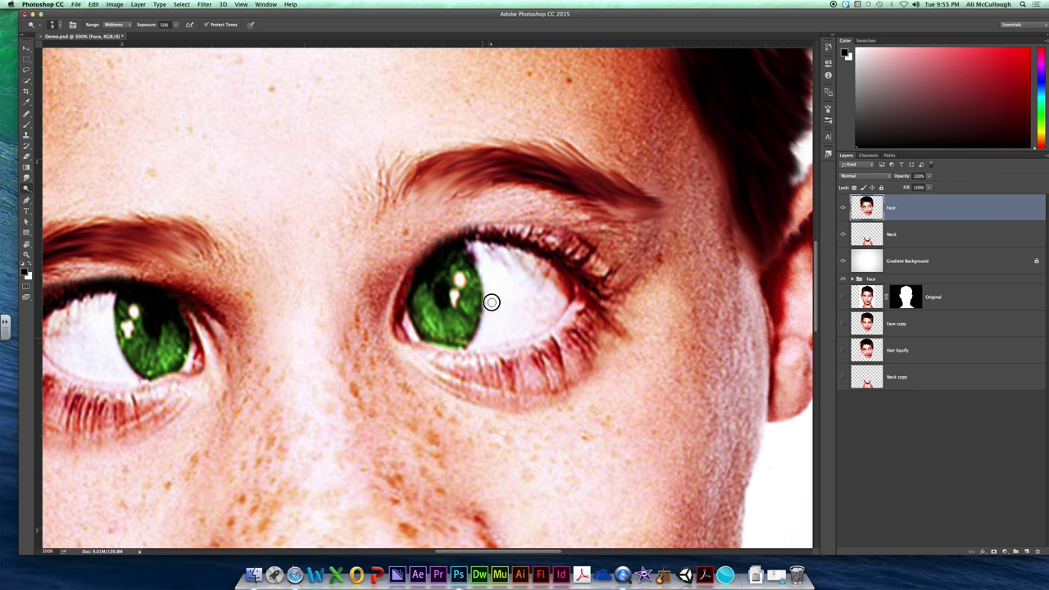
{"action": "mouse_move", "coordinate": [492, 302]}
{"action": "left_mouse_down"}
{"action": "mouse_move", "coordinate": [484, 250]}
{"action": "mouse_move", "coordinate": [546, 265]}
{"action": "mouse_move", "coordinate": [565, 279]}
{"action": "mouse_move", "coordinate": [563, 300]}
{"action": "mouse_move", "coordinate": [525, 260]}
{"action": "mouse_move", "coordinate": [569, 298]}
{"action": "left_mouse_up"}
{"action": "key", "text": "bracketleft"}
{"action": "left_click_drag", "start_coordinate": [408, 322], "coordinate": [415, 336]}
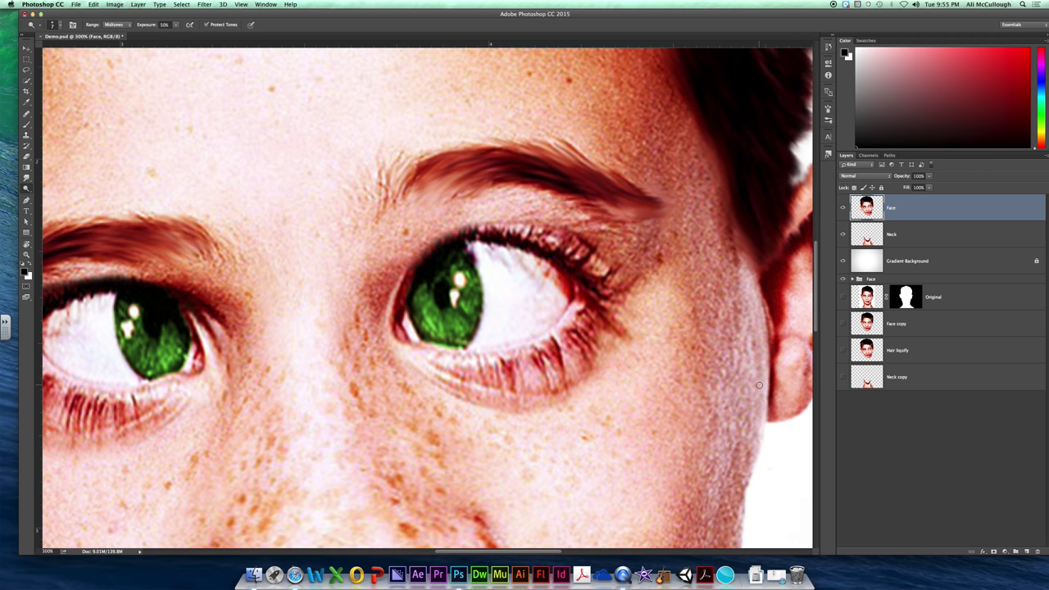
{"action": "key", "text": "super+1"}
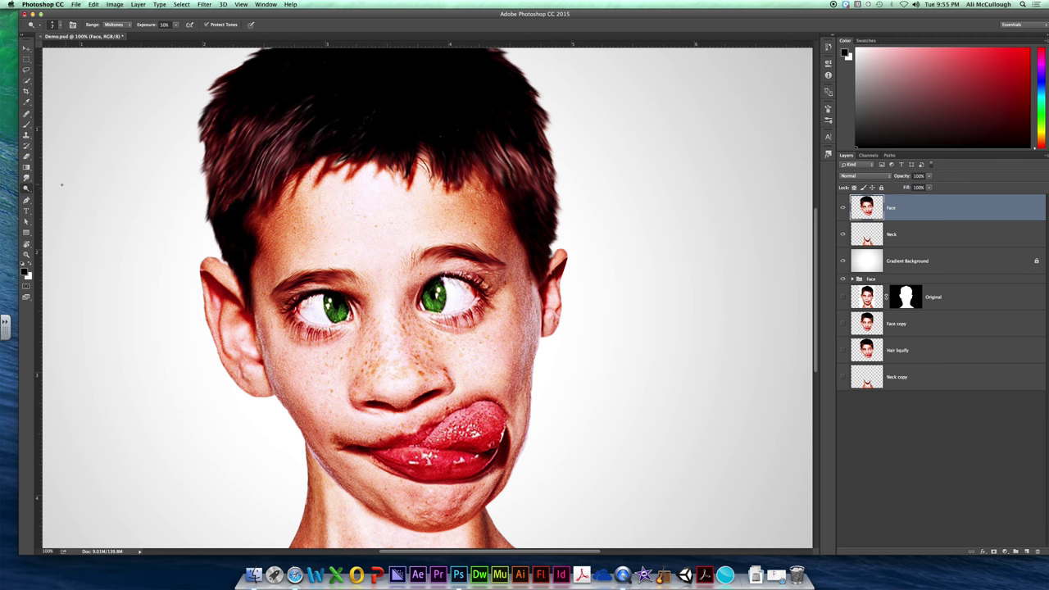
Switch to the Burn tool at 50% exposure and shrink its brush to the size of a freckle
{"action": "right_click", "coordinate": [27, 190]}
{"action": "left_click", "coordinate": [51, 196]}
{"action": "key", "text": "super+plus"}
{"action": "key", "text": "super+plus"}
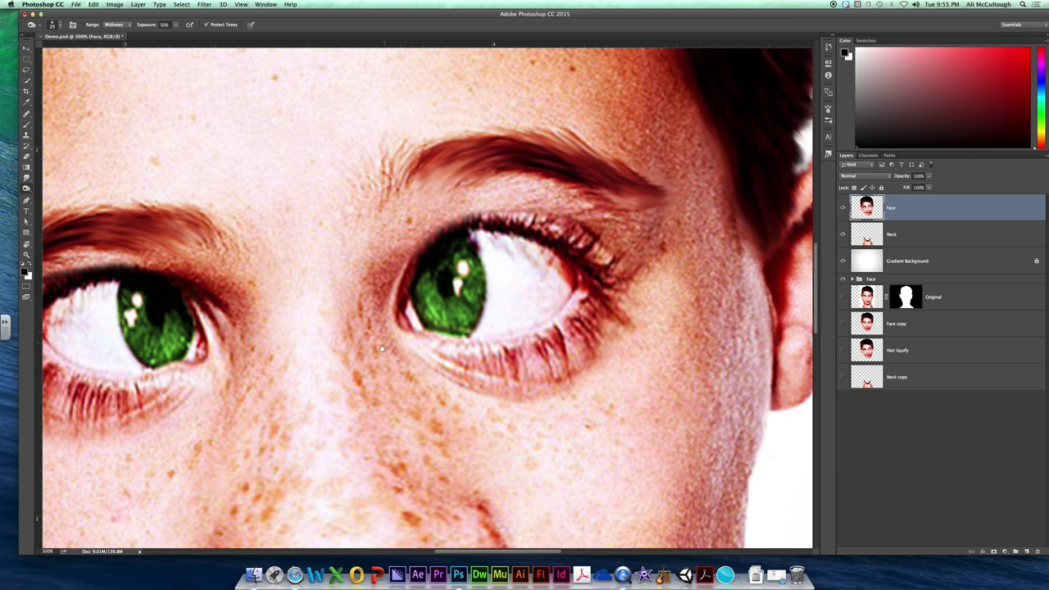
{"action": "left_click_drag", "start_coordinate": [399, 264], "coordinate": [412, 200]}
{"action": "scroll", "coordinate": [413, 200], "scroll_direction": "down", "scroll_amount": 3}
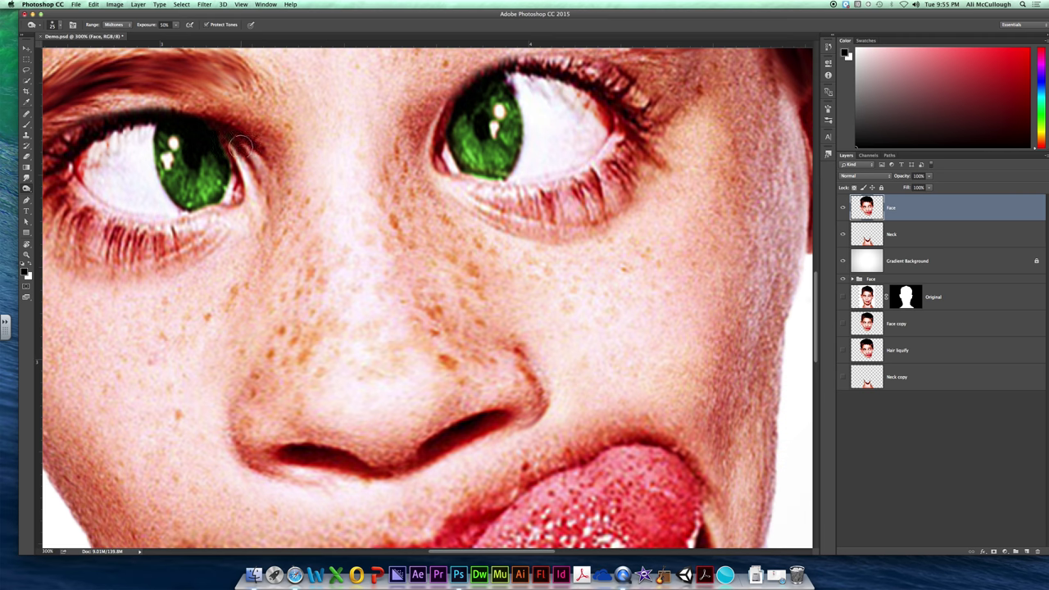
{"action": "left_click", "coordinate": [57, 25]}
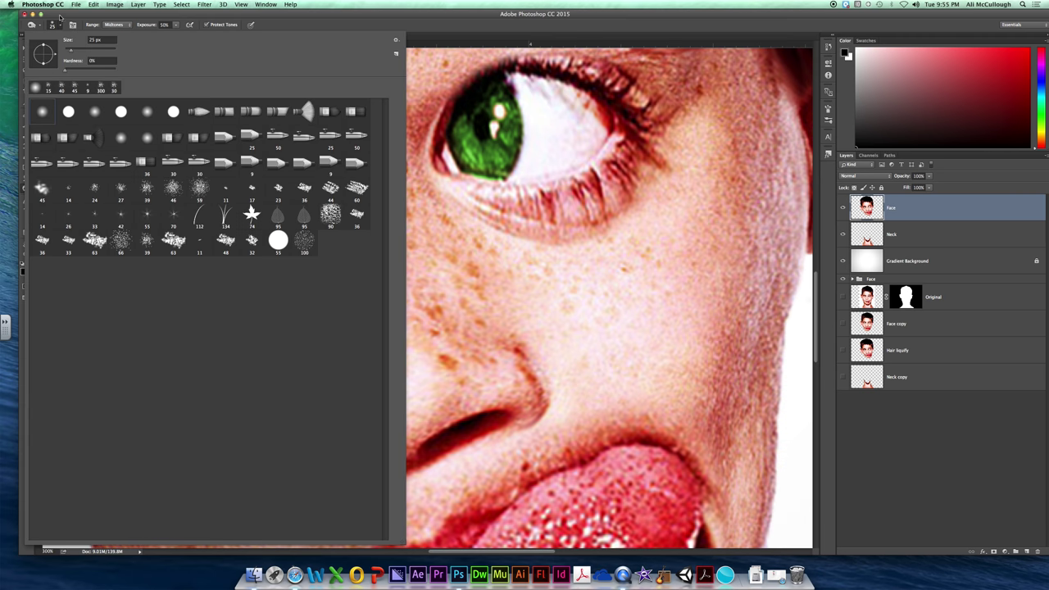
{"action": "left_click", "coordinate": [60, 20]}
{"action": "key", "text": "bracketleft"}
{"action": "key", "text": "bracketleft"}
{"action": "key", "text": "bracketleft"}
{"action": "key", "text": "bracketleft"}
{"action": "key", "text": "bracketleft"}
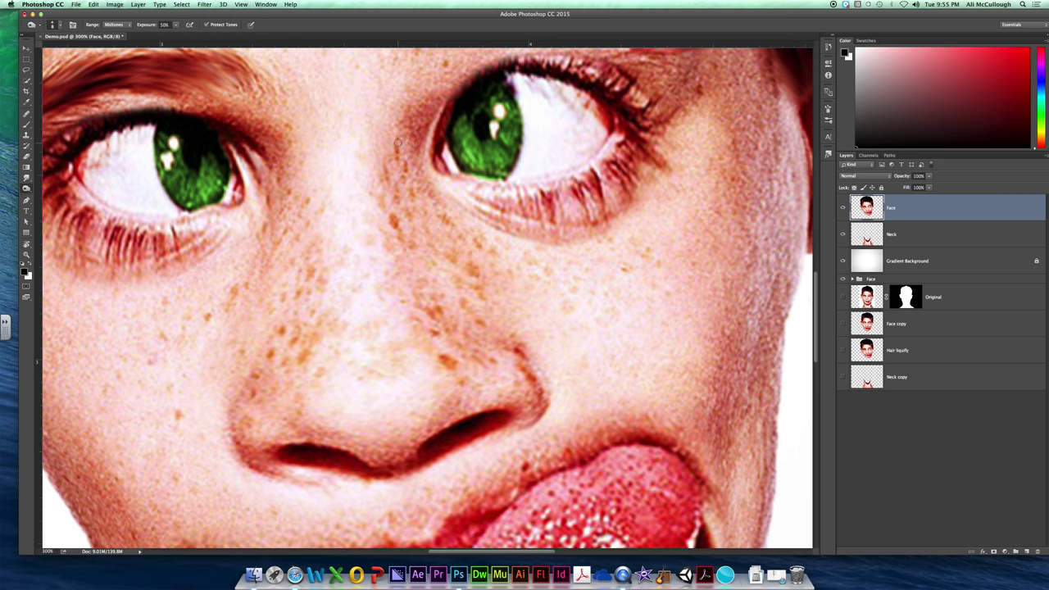
Darken individual freckles across the nose and beneath the right eye with the Burn tool
{"action": "left_click", "coordinate": [435, 317]}
{"action": "left_click", "coordinate": [441, 312]}
{"action": "left_click", "coordinate": [305, 358]}
{"action": "left_click", "coordinate": [271, 355]}
{"action": "left_click", "coordinate": [253, 394]}
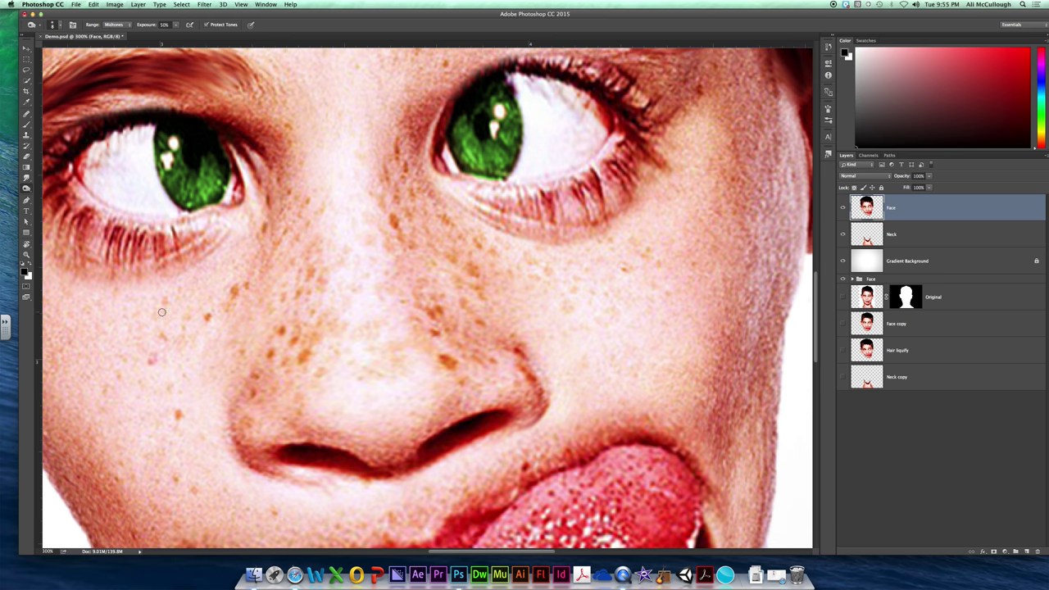
{"action": "left_click", "coordinate": [453, 260]}
Darken the lower eyelashes of both eyes with a very fine Burn brush
{"action": "key", "text": "bracketright"}
{"action": "key", "text": "bracketleft"}
{"action": "key", "text": "bracketright"}
{"action": "key", "text": "bracketleft"}
{"action": "scroll", "coordinate": [372, 346], "scroll_direction": "left", "scroll_amount": 5}
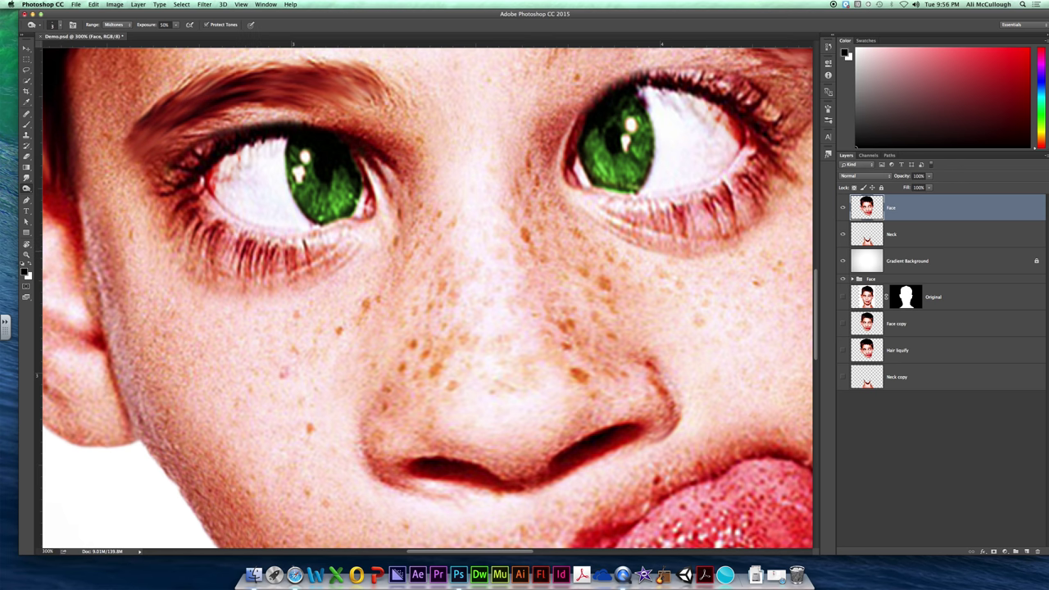
{"action": "scroll", "coordinate": [453, 177], "scroll_direction": "right", "scroll_amount": 5}
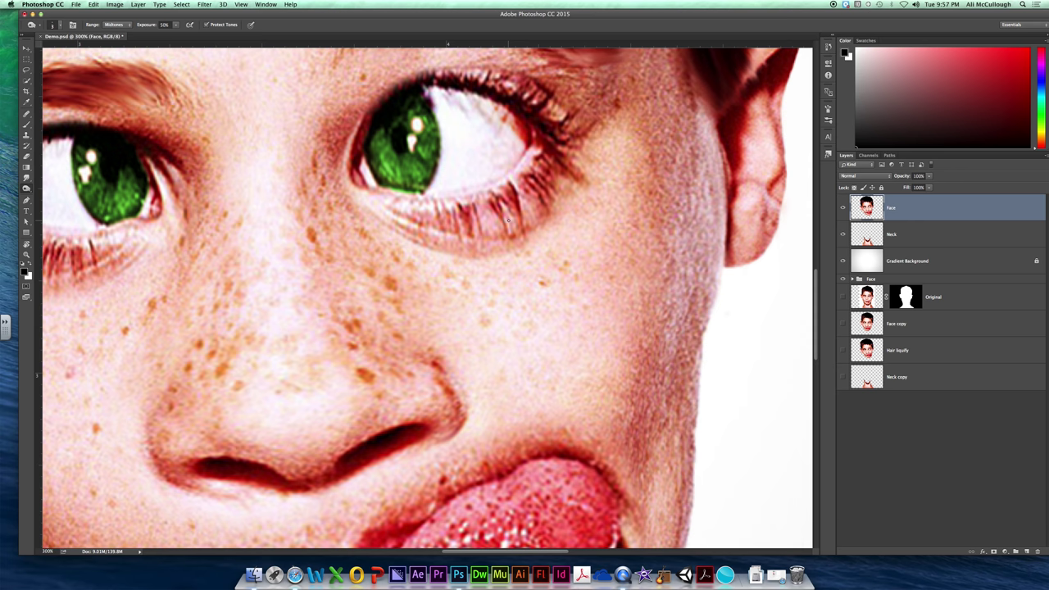
Burn the shadows beside the bridge of the nose and along the chin with a 50 px brush
{"action": "key", "text": "super+minus"}
{"action": "key", "text": "super+minus"}
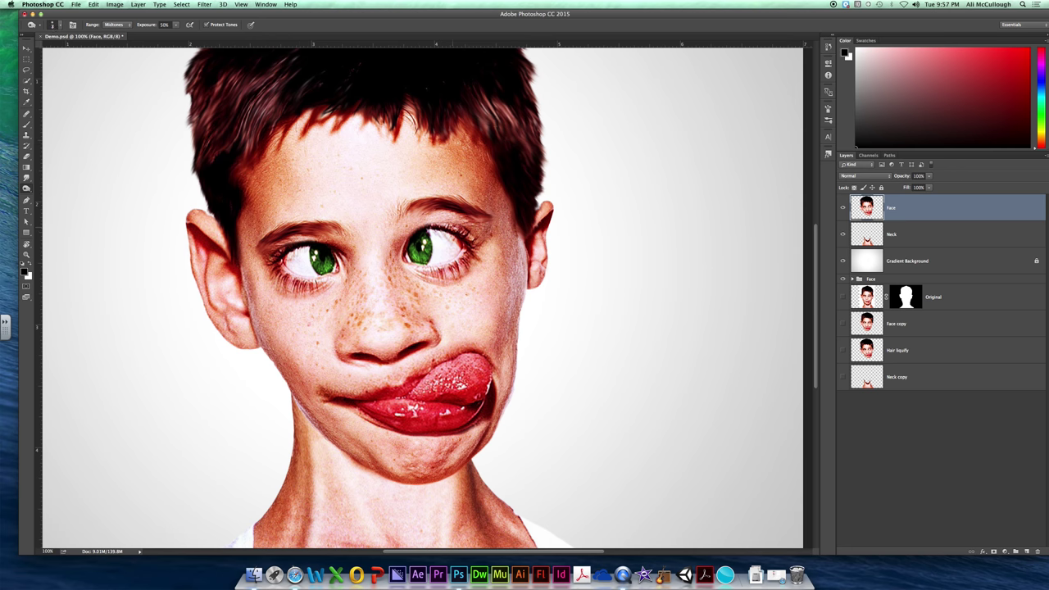
{"action": "key", "text": "]"}
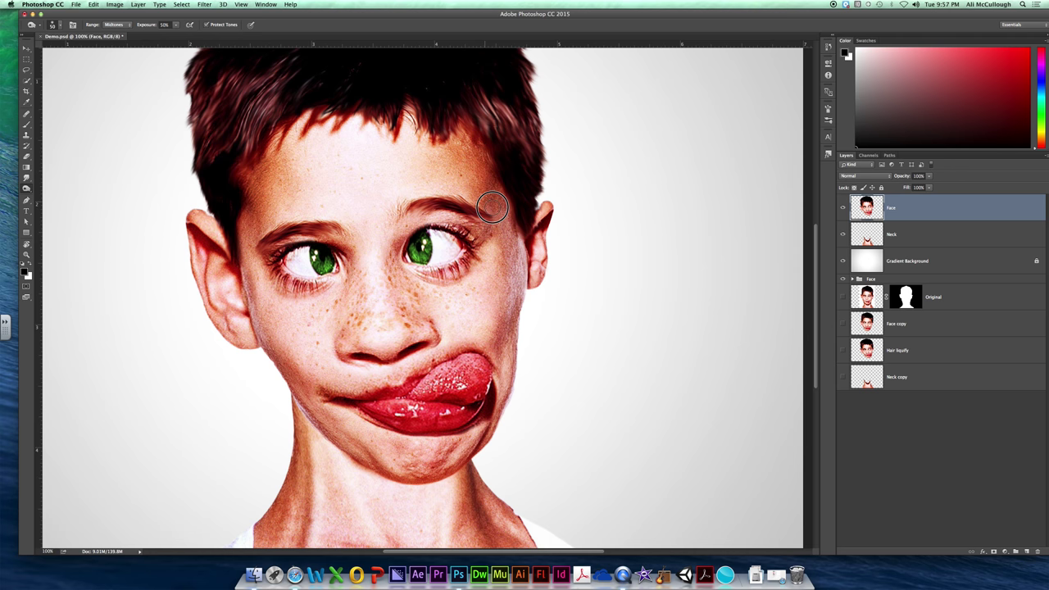
{"action": "mouse_move", "coordinate": [352, 261]}
{"action": "left_mouse_down"}
{"action": "mouse_move", "coordinate": [347, 288]}
{"action": "mouse_move", "coordinate": [352, 261]}
{"action": "mouse_move", "coordinate": [396, 260]}
{"action": "mouse_move", "coordinate": [408, 276]}
{"action": "mouse_move", "coordinate": [395, 251]}
{"action": "mouse_move", "coordinate": [398, 277]}
{"action": "mouse_move", "coordinate": [354, 269]}
{"action": "mouse_move", "coordinate": [393, 271]}
{"action": "left_mouse_up"}
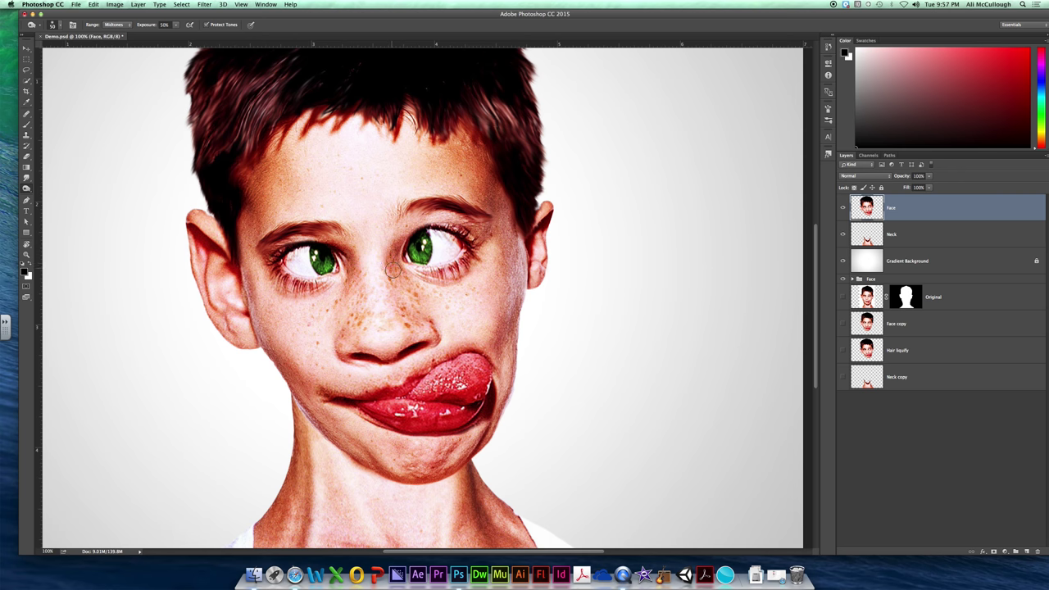
{"action": "mouse_move", "coordinate": [396, 447]}
{"action": "left_mouse_down"}
{"action": "mouse_move", "coordinate": [361, 447]}
{"action": "mouse_move", "coordinate": [406, 475]}
{"action": "mouse_move", "coordinate": [450, 466]}
{"action": "mouse_move", "coordinate": [475, 438]}
{"action": "left_mouse_up"}
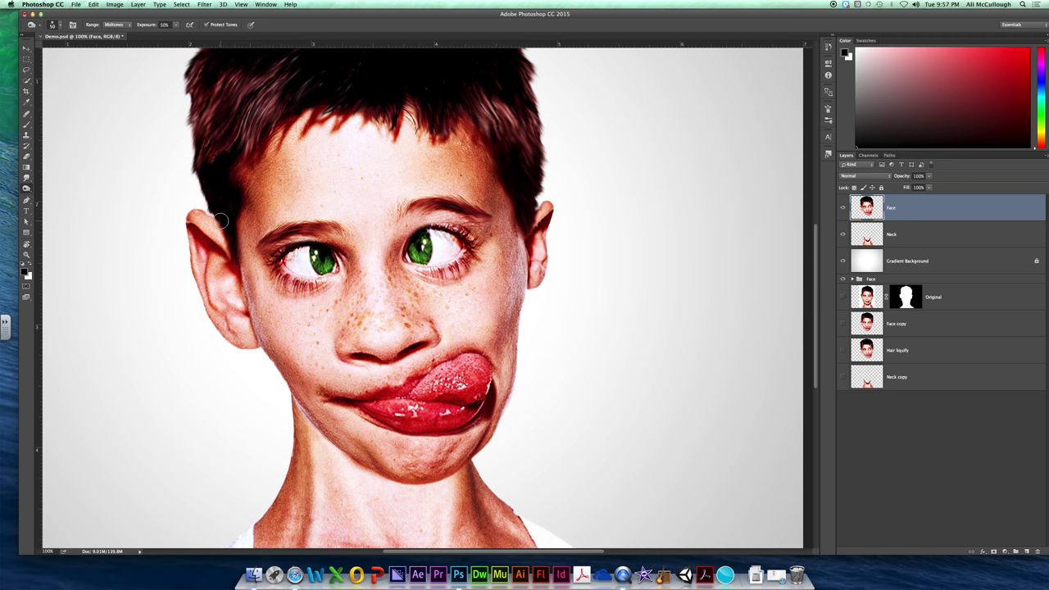
Lighten the highlights of the face with a larger Dodge brush at 50% exposure
{"action": "left_click", "coordinate": [25, 188]}
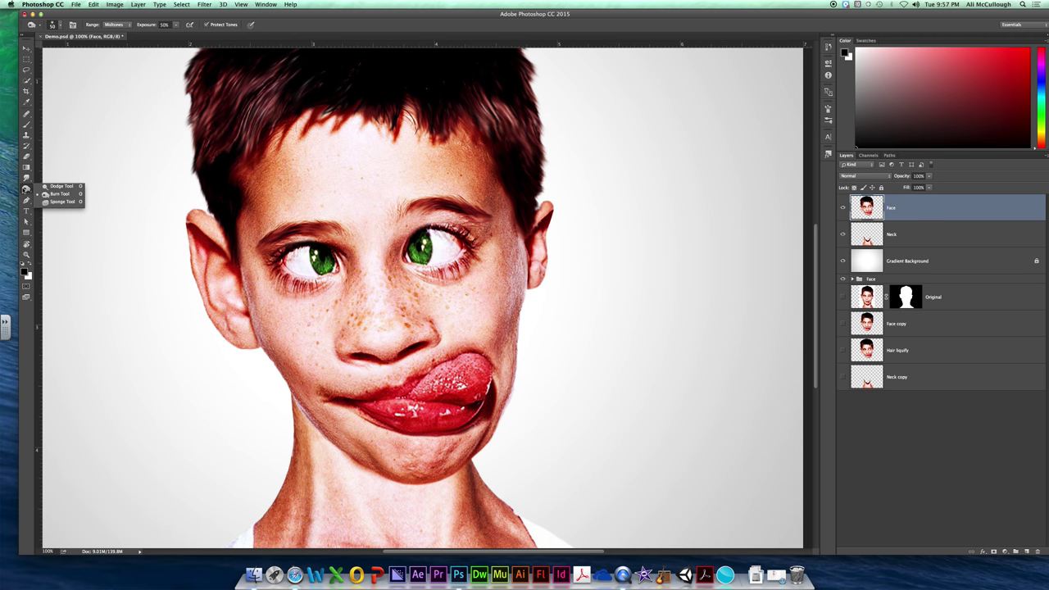
{"action": "left_click", "coordinate": [59, 187]}
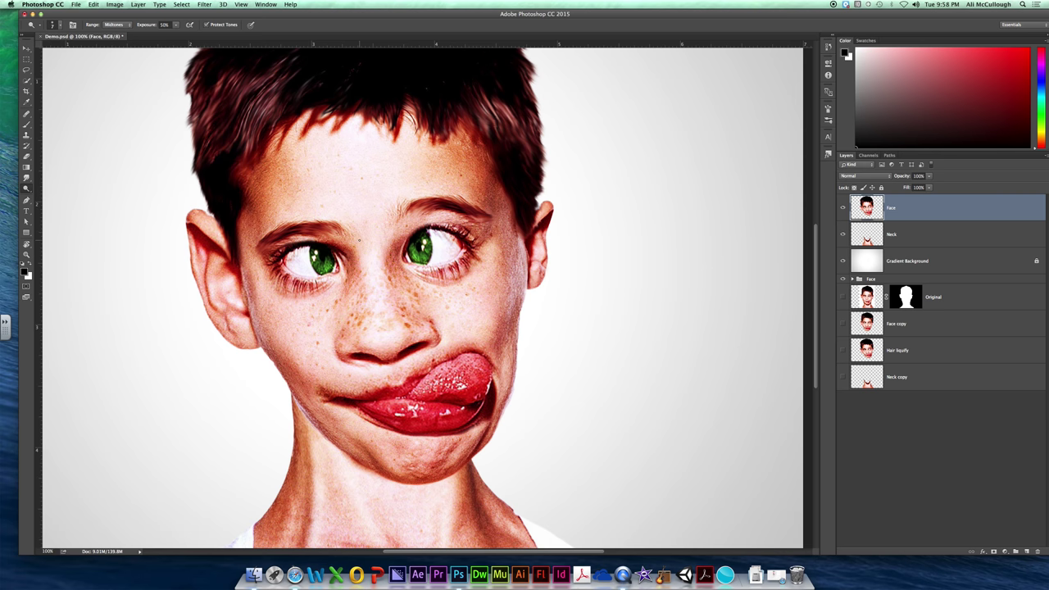
{"action": "key", "text": "bracketright"}
{"action": "key", "text": "bracketright"}
{"action": "key", "text": "]"}
{"action": "key", "text": "]"}
{"action": "key", "text": "]"}
{"action": "key", "text": "["}
{"action": "key", "text": "["}
{"action": "key", "text": "["}
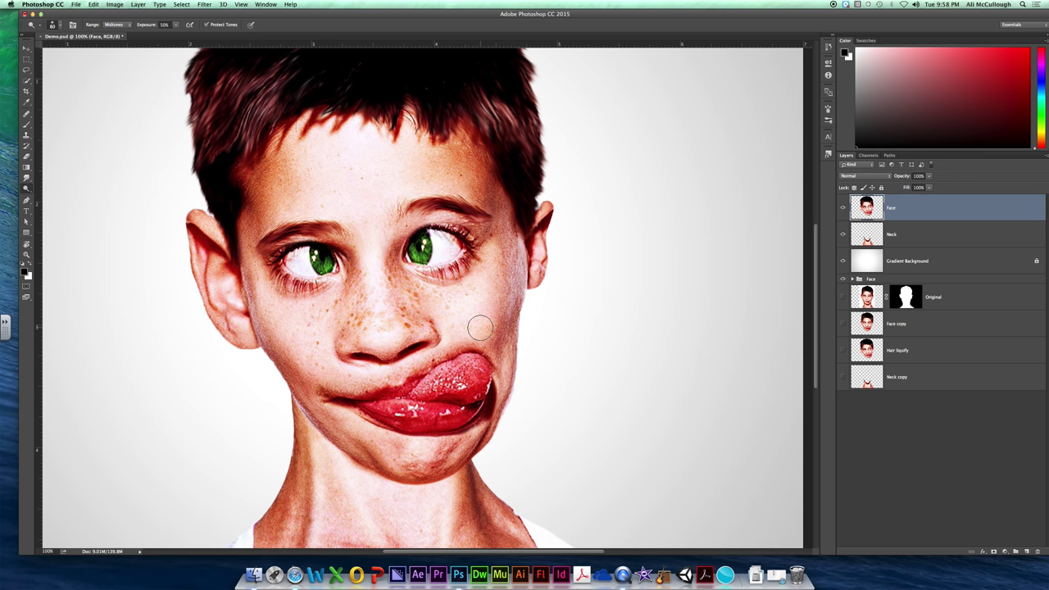
{"action": "scroll", "coordinate": [479, 327], "scroll_direction": "down", "scroll_amount": 3}
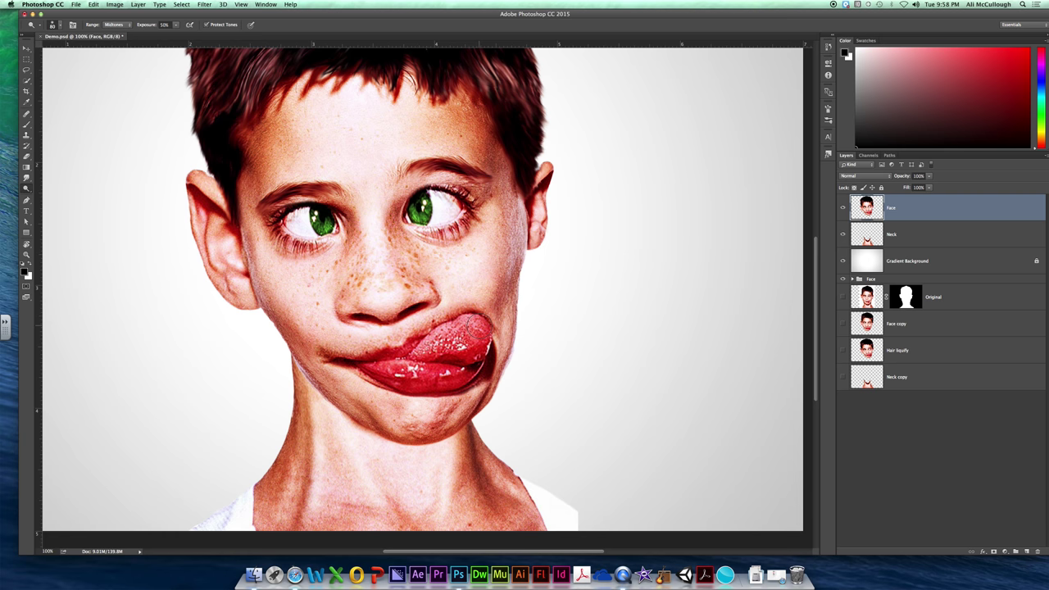
{"action": "key", "text": "super+minus"}
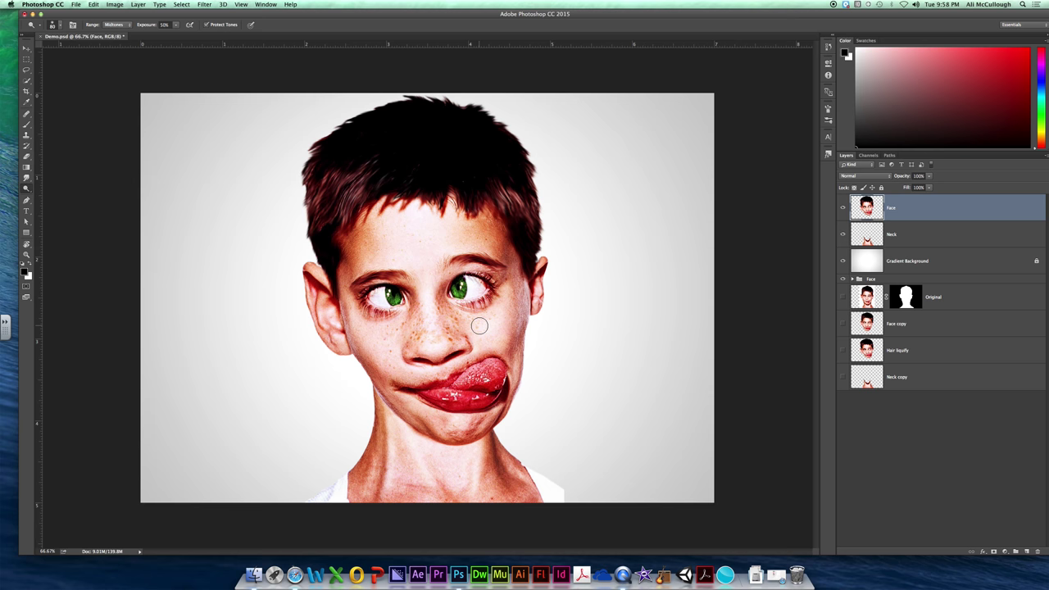